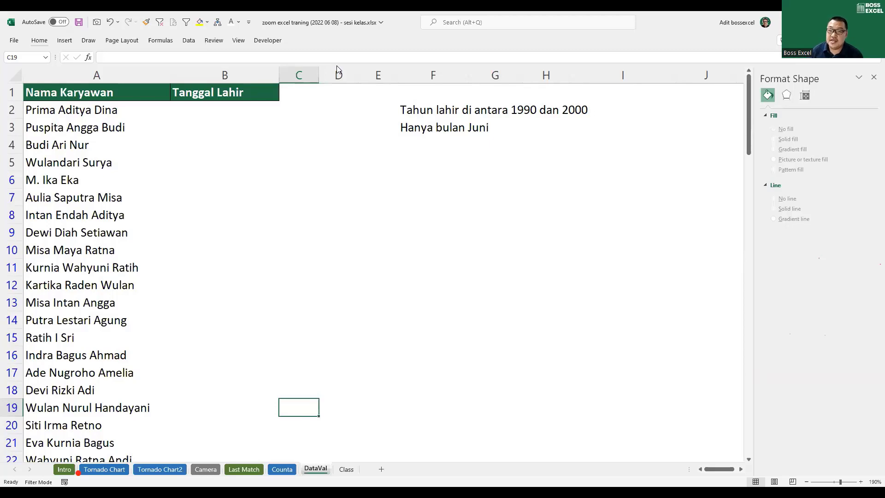
# Examine the employee name and birth date columns and the birth-year and month rules noted beside the table.
pyautogui.moveTo(113, 75); pyautogui.dragTo(199, 79)
pyautogui.click(86, 109)
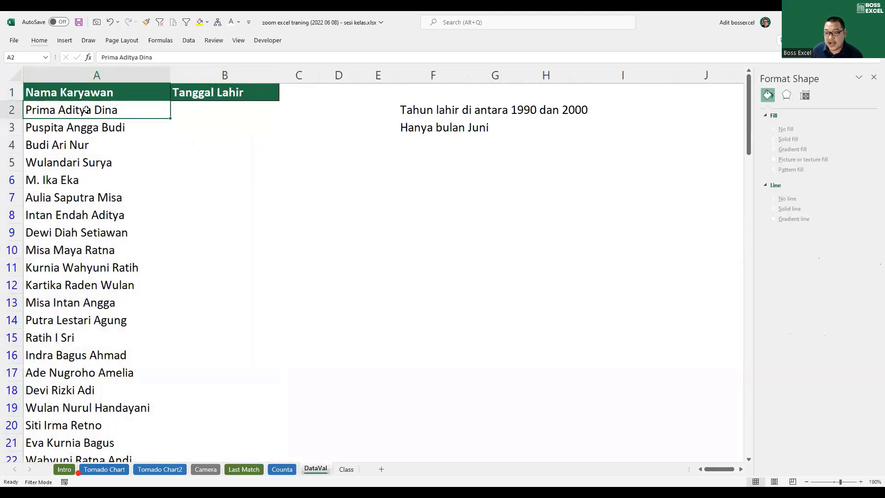
pyautogui.click(231, 115)
pyautogui.click(123, 164)
pyautogui.click(203, 164)
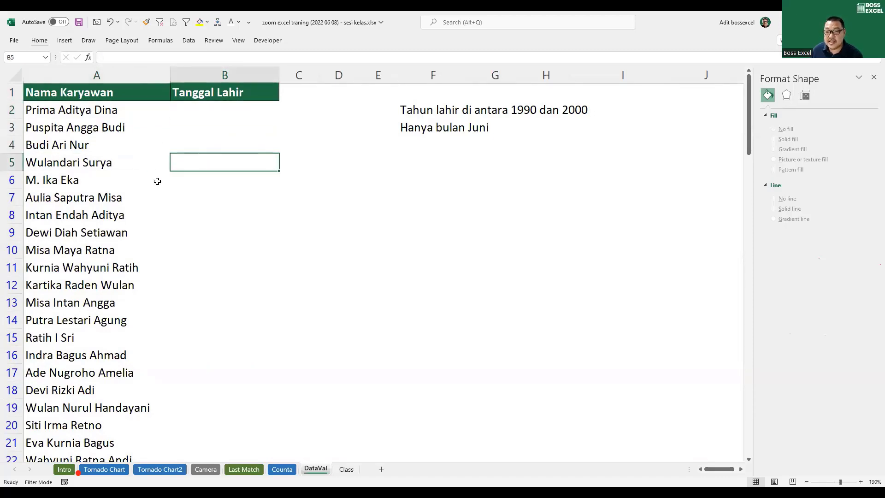
pyautogui.click(138, 205)
pyautogui.click(206, 211)
pyautogui.scroll(-3, 184, 198)
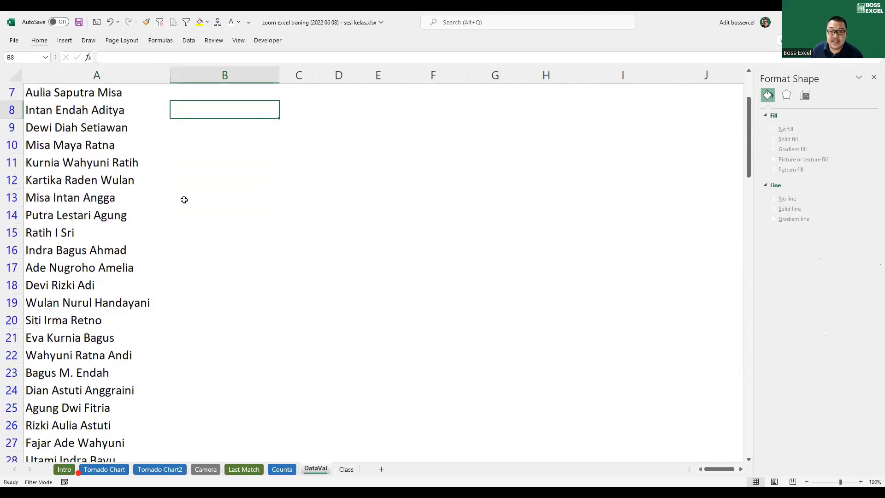
pyautogui.scroll(3, 99, 187)
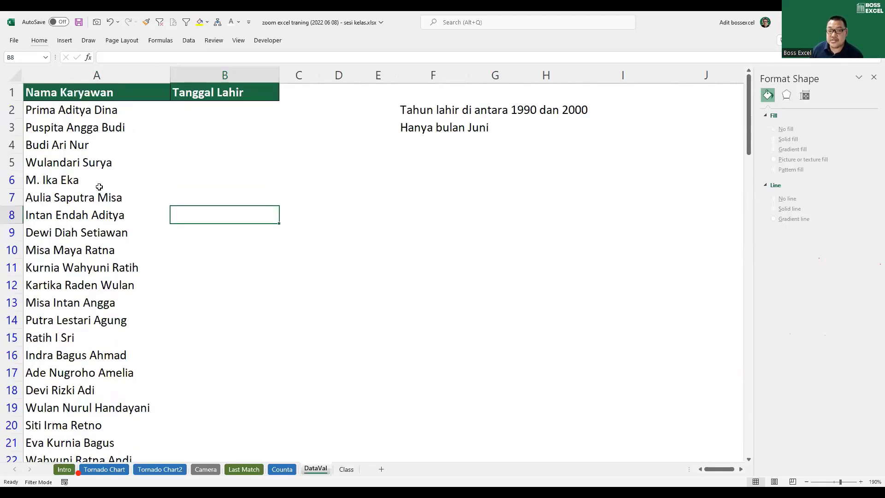
pyautogui.moveTo(142, 110); pyautogui.dragTo(219, 292)
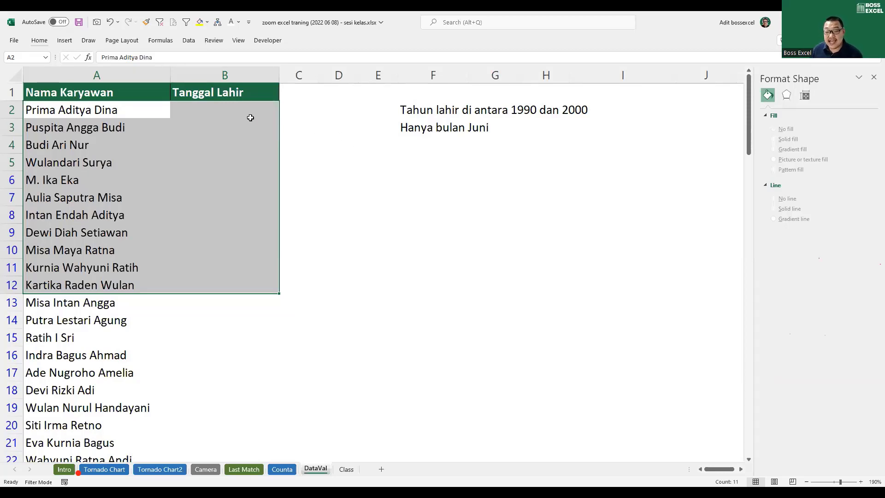
pyautogui.moveTo(250, 118); pyautogui.dragTo(244, 161)
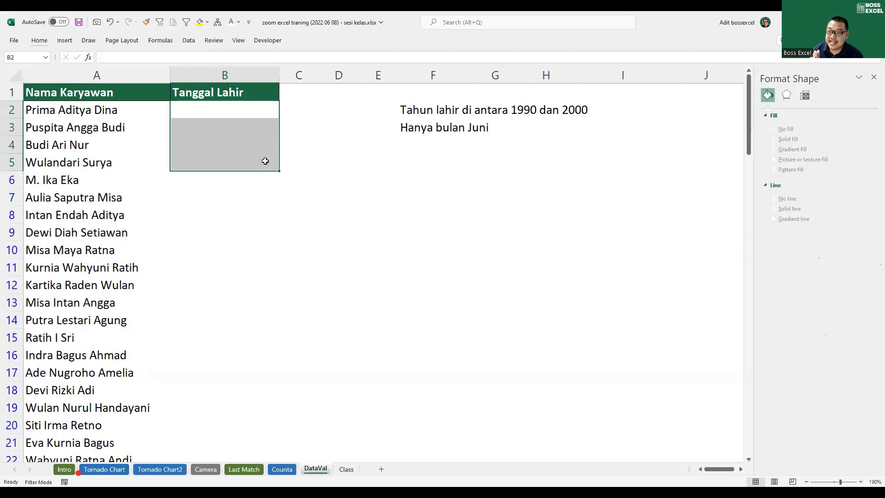
pyautogui.click(302, 124)
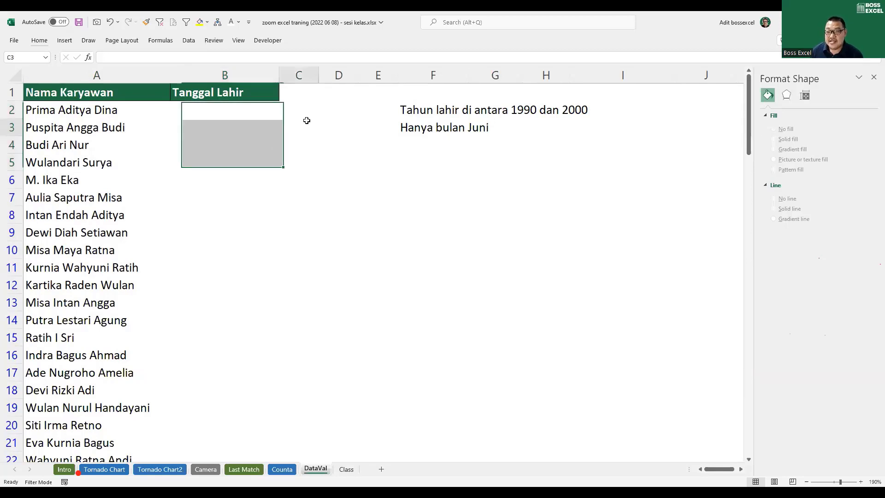
pyautogui.moveTo(92, 101); pyautogui.dragTo(90, 182)
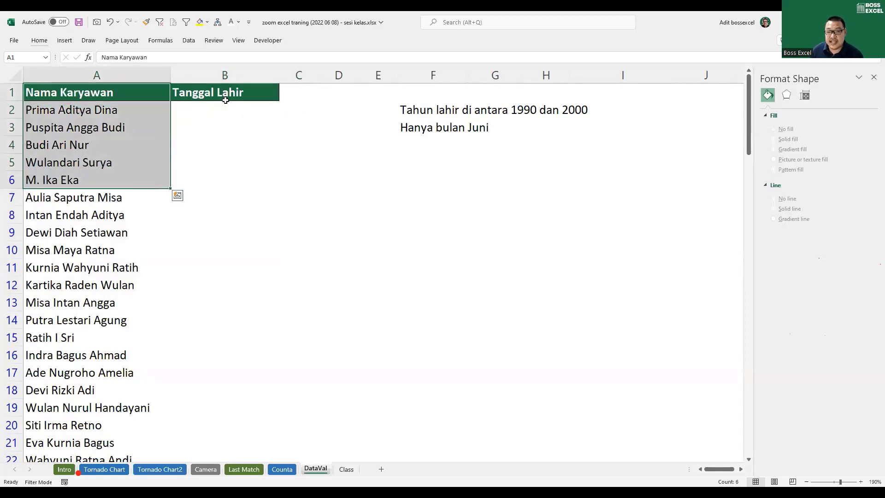
pyautogui.moveTo(223, 98); pyautogui.dragTo(226, 203)
pyautogui.click(230, 109)
pyautogui.moveTo(228, 132); pyautogui.dragTo(237, 298)
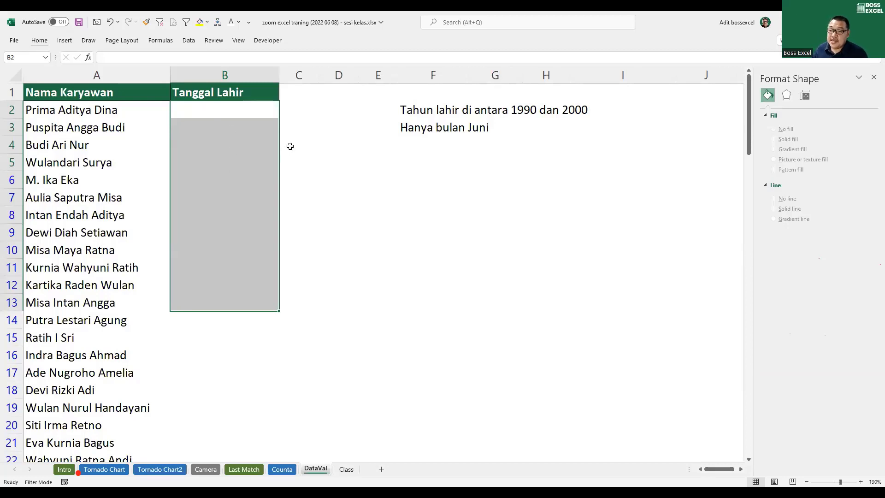
pyautogui.click(410, 115)
pyautogui.moveTo(515, 118); pyautogui.dragTo(574, 116)
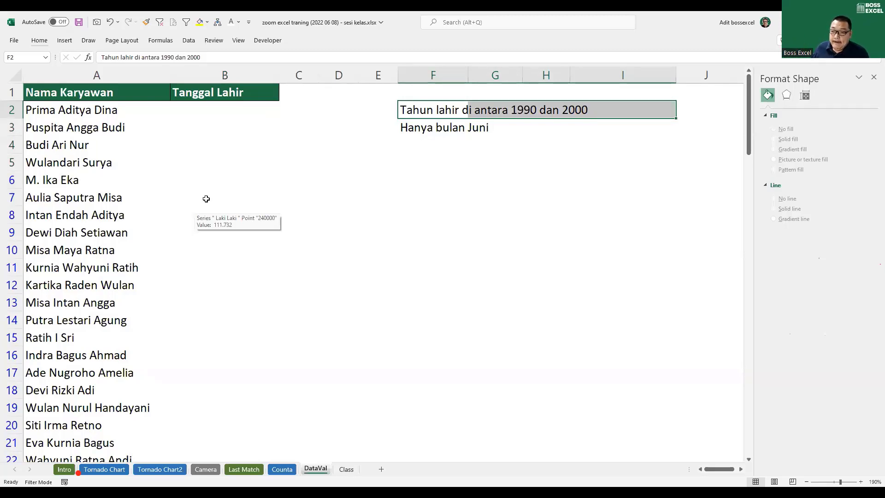
pyautogui.moveTo(100, 95); pyautogui.dragTo(179, 377)
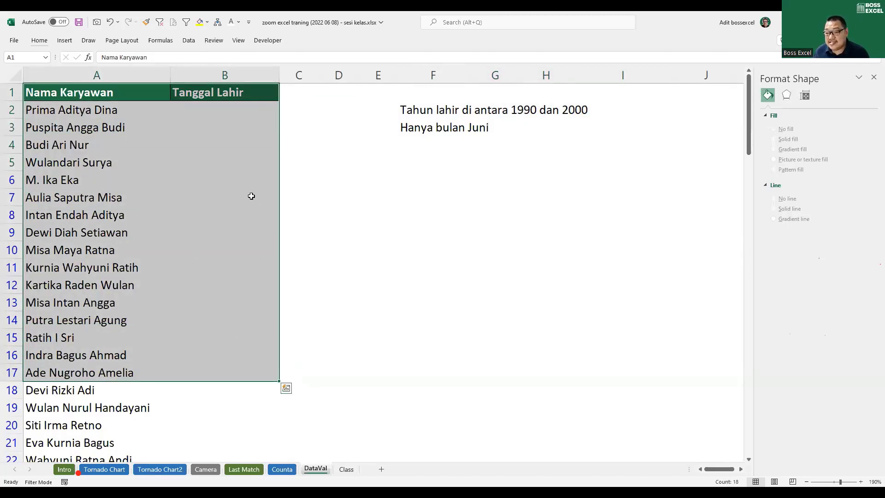
pyautogui.click(222, 111)
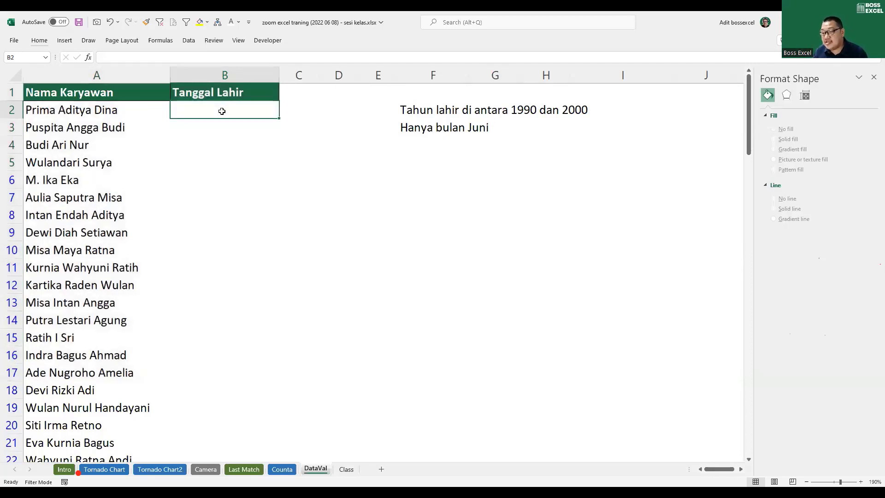
# Start a data validation rule on the whole Tanggal Lahir column, allowing only dates with the between condition.
pyautogui.click(231, 76)
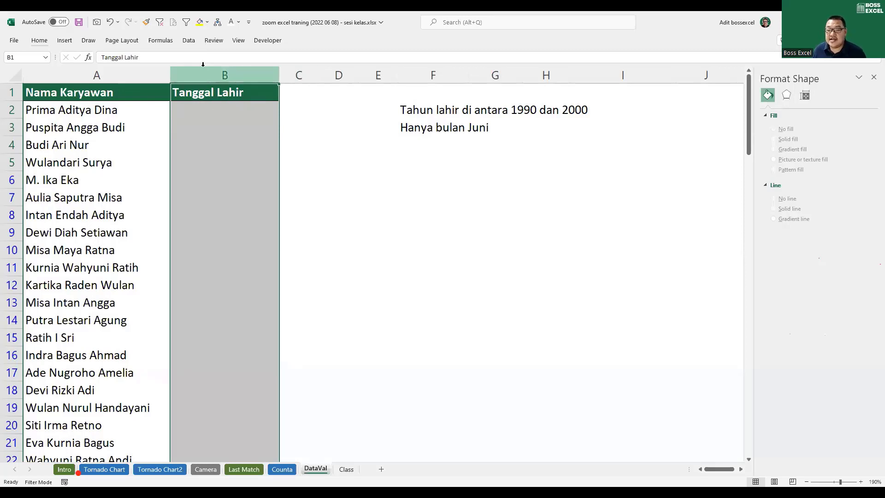
pyautogui.click(189, 40)
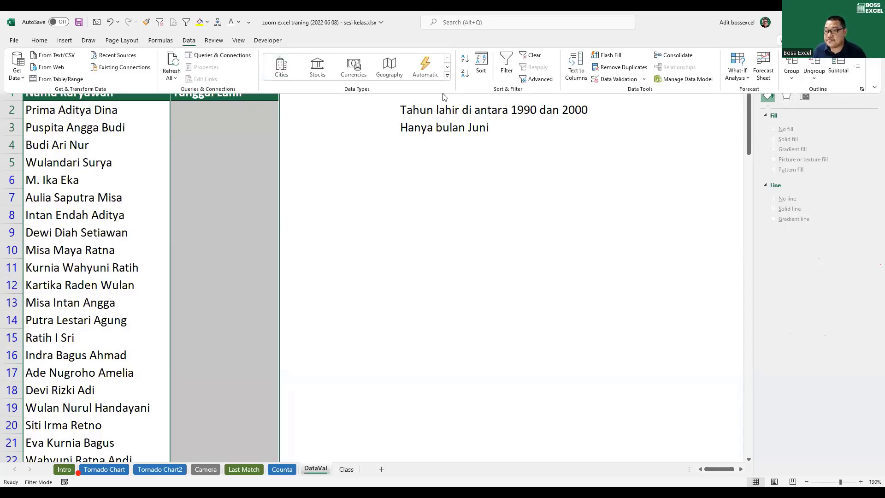
pyautogui.click(615, 80)
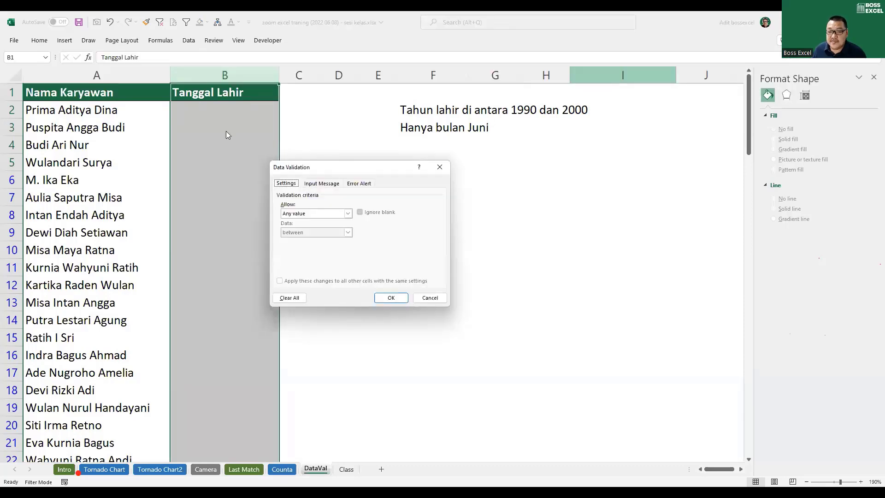
pyautogui.moveTo(295, 166); pyautogui.dragTo(149, 130)
pyautogui.click(202, 176)
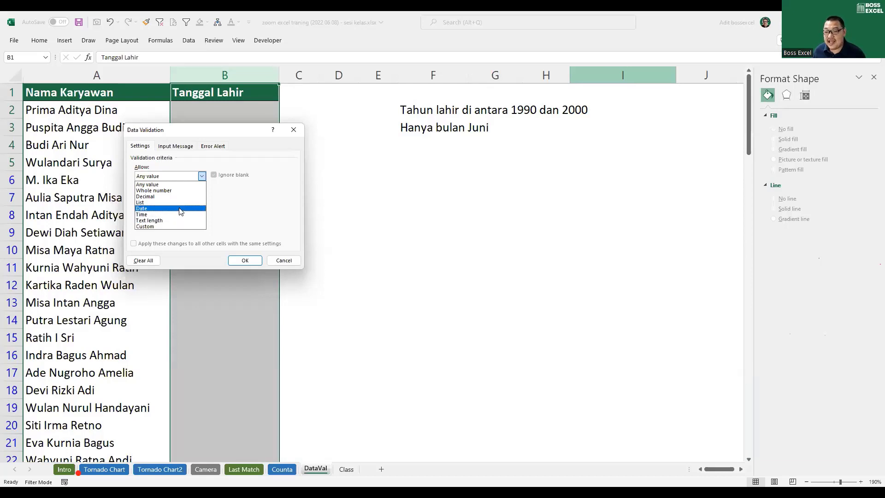
pyautogui.click(180, 209)
pyautogui.click(203, 196)
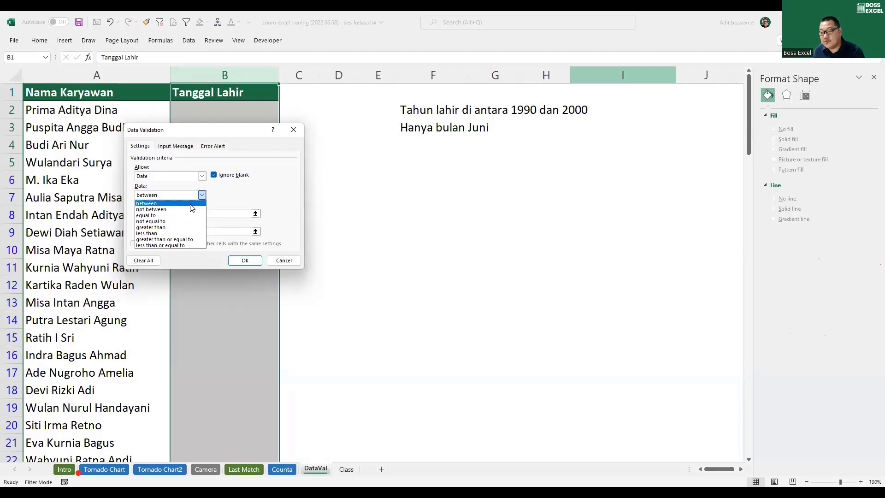
pyautogui.click(191, 204)
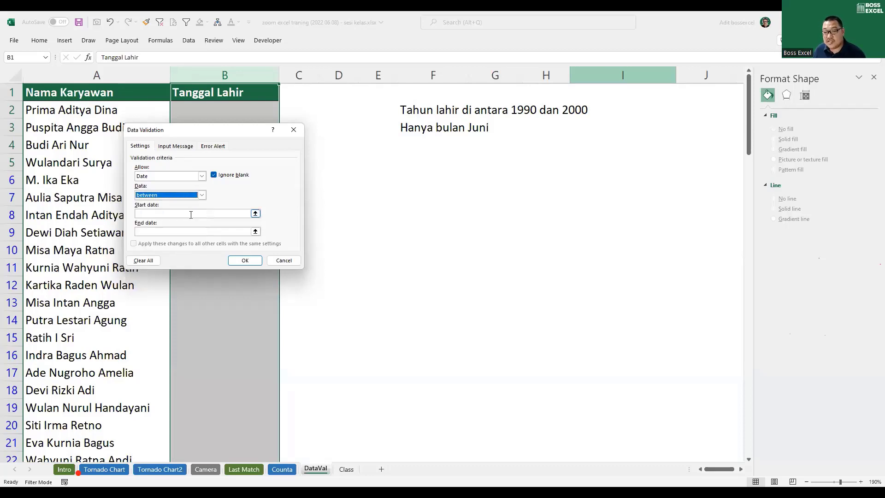
# Set the validation's start date to 1/1/1990 and end date to 31/12/2000, and apply the rule.
pyautogui.click(191, 214)
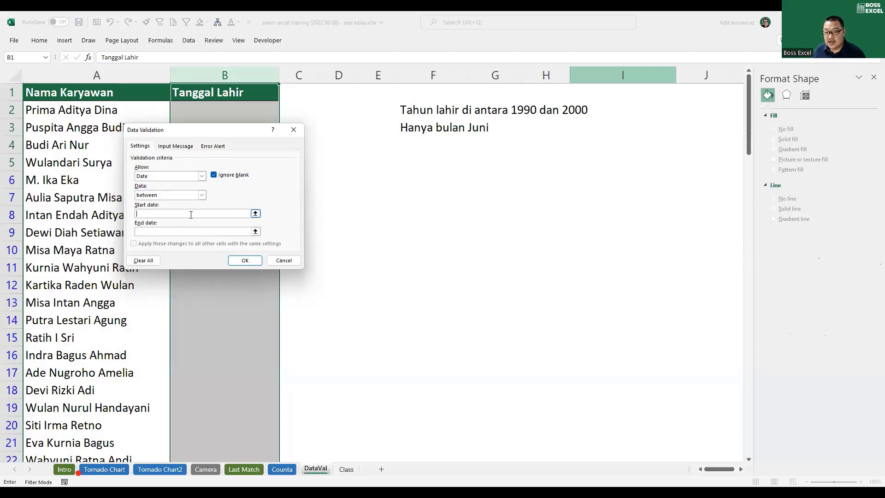
pyautogui.write('1')
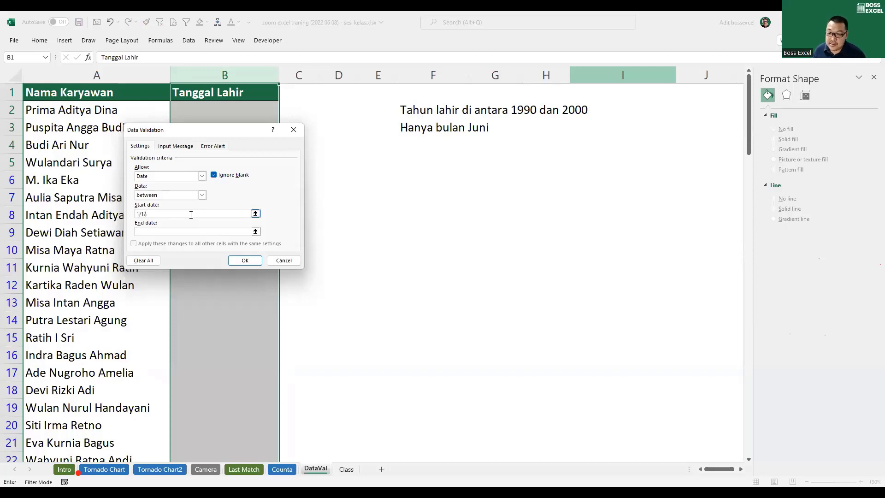
pyautogui.write('/1/1990')
pyautogui.click(185, 231)
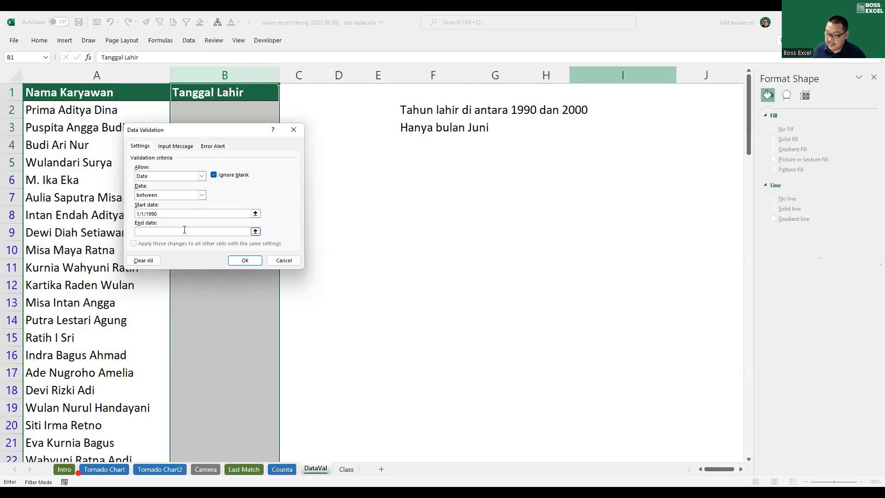
pyautogui.write('31/12')
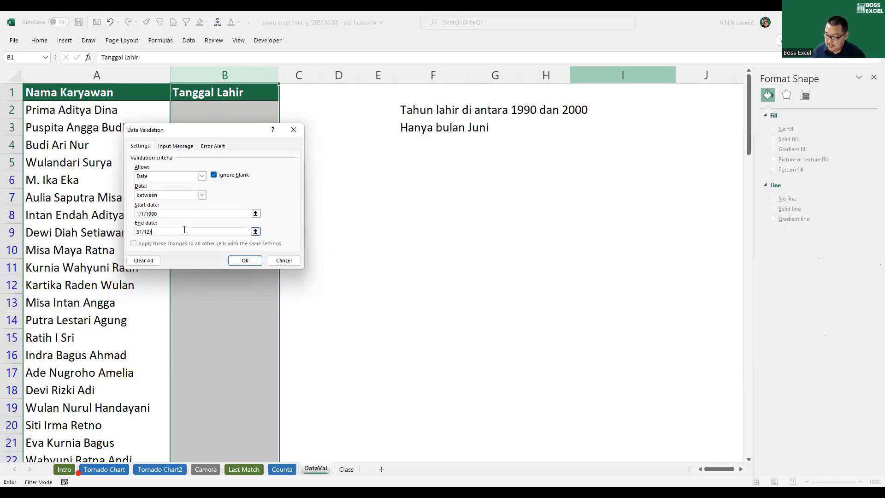
pyautogui.write('/2000')
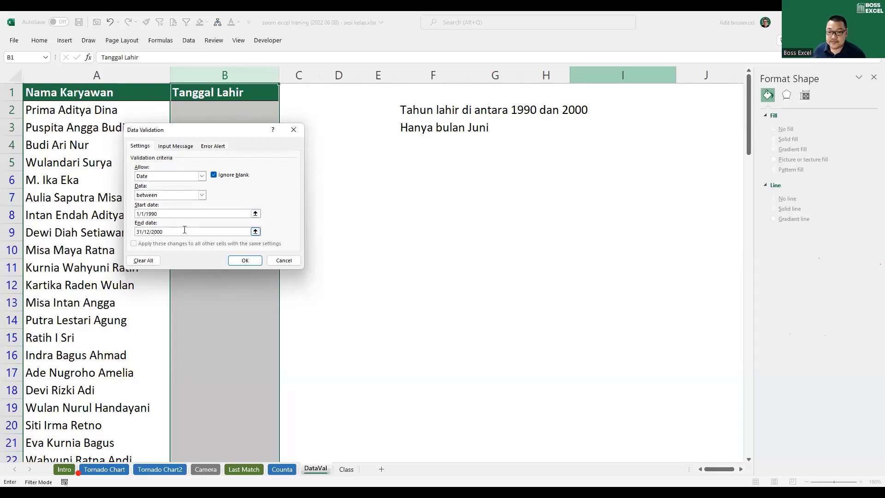
pyautogui.click(239, 263)
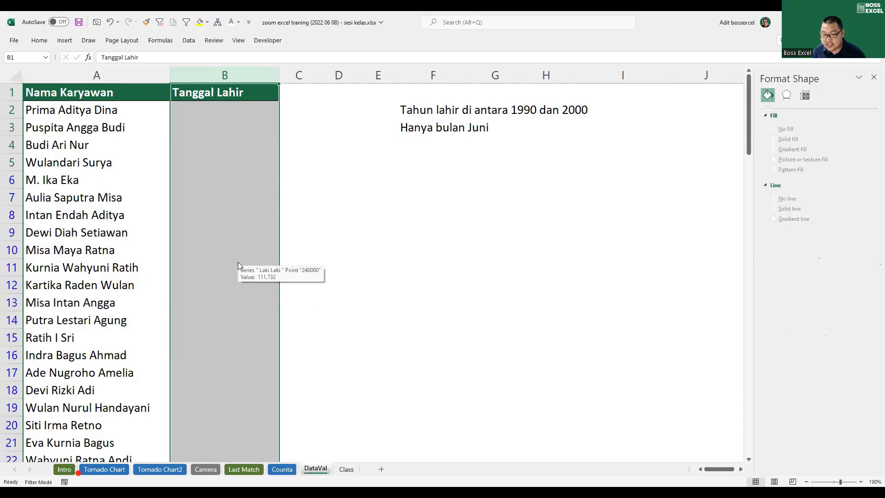
# Reopen the Tanggal Lahir column's data validation and set its input message title to "Panduan!".
pyautogui.hotkey('alt', 'd')
pyautogui.press('l')
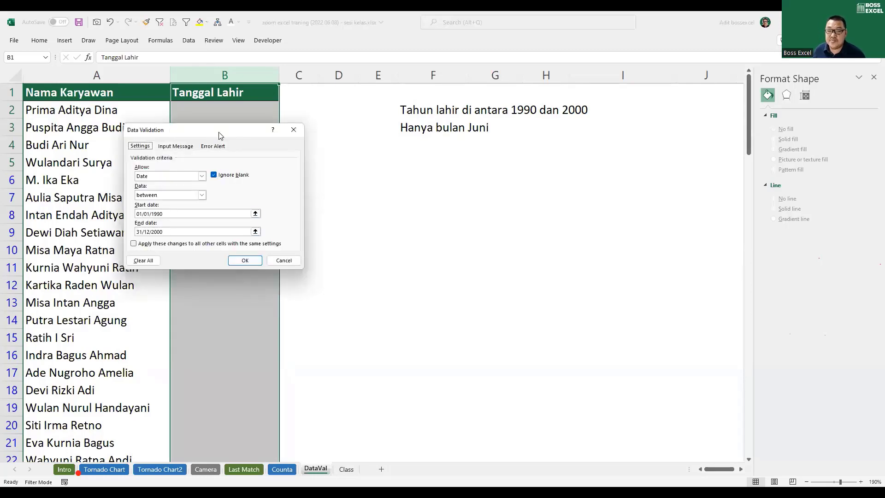
pyautogui.click(176, 146)
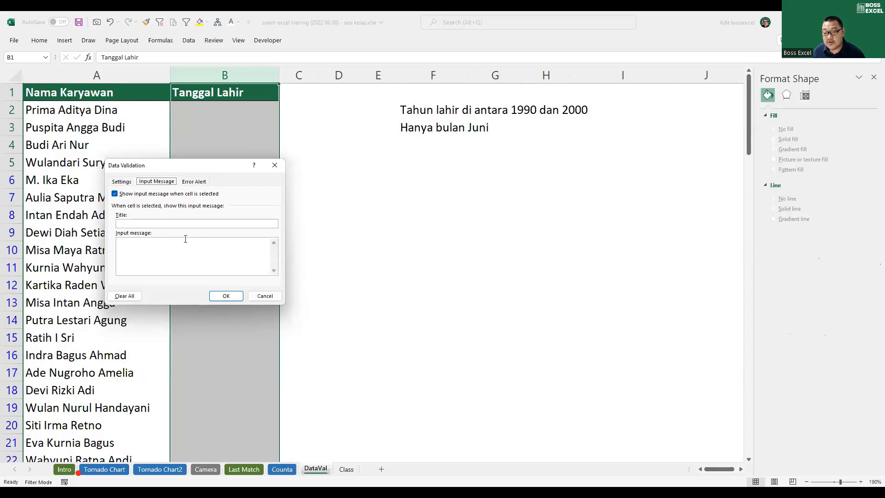
pyautogui.click(178, 225)
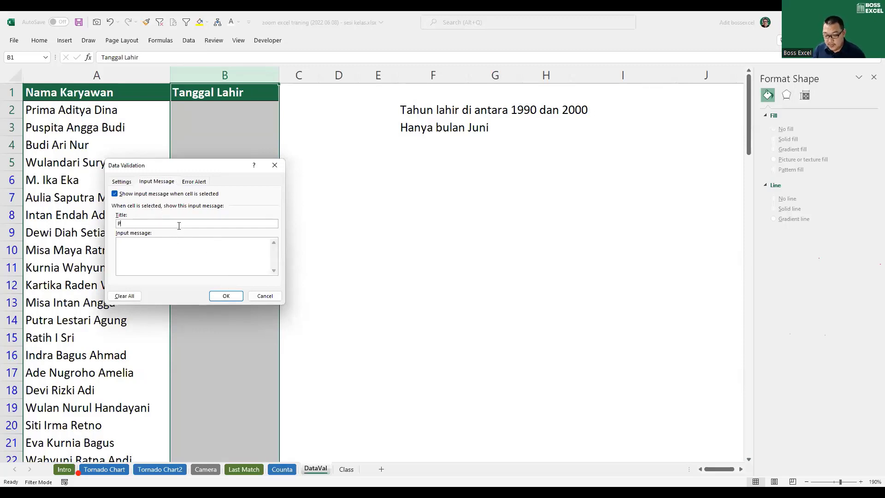
pyautogui.write('anduan')
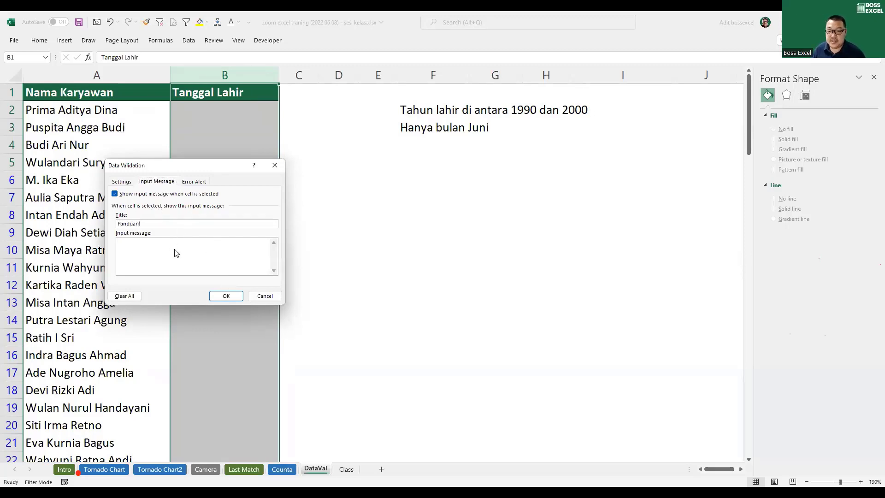
# Set the validation's input message text to "Hanya tulis DOB 1990 - 2000".
pyautogui.click(175, 249)
pyautogui.write('Hanya tulu')
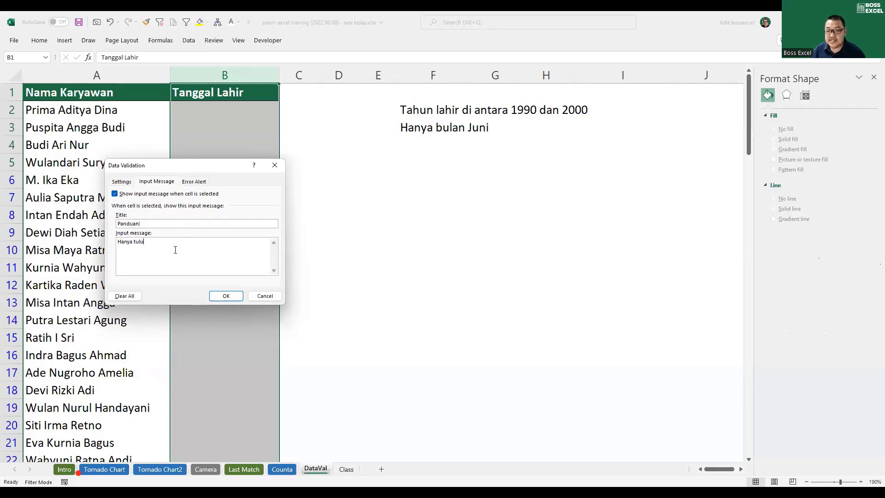
pyautogui.write('u')
pyautogui.press('BackSpace')
pyautogui.write('is')
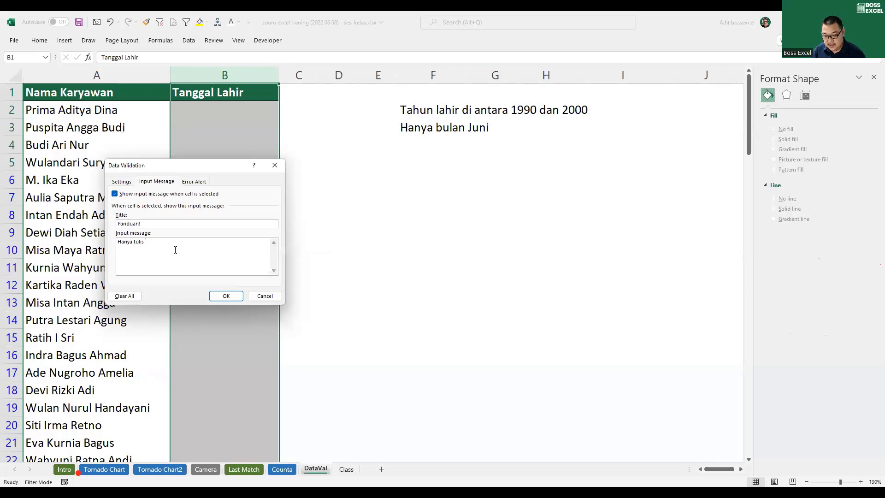
pyautogui.write(' DOB 19')
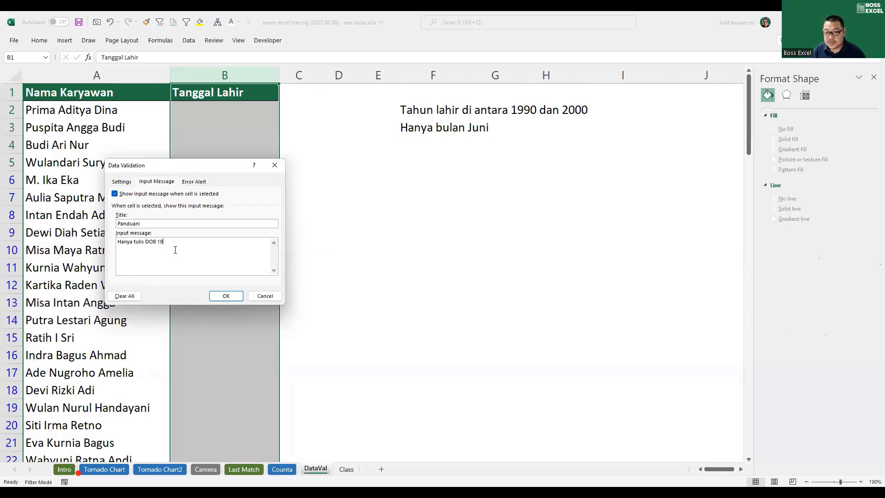
pyautogui.write('90 - 2000')
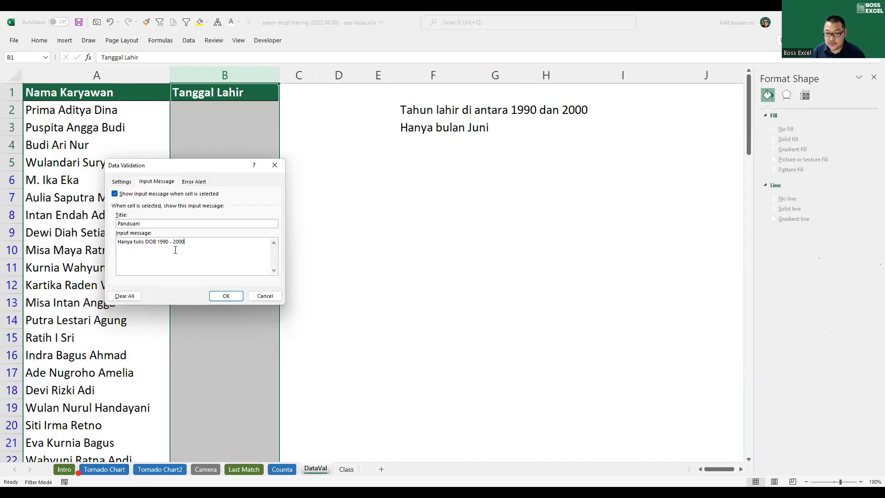
# Set the error alert title of the Tanggal Lahir column's data validation to "WRONG!".
pyautogui.click(194, 182)
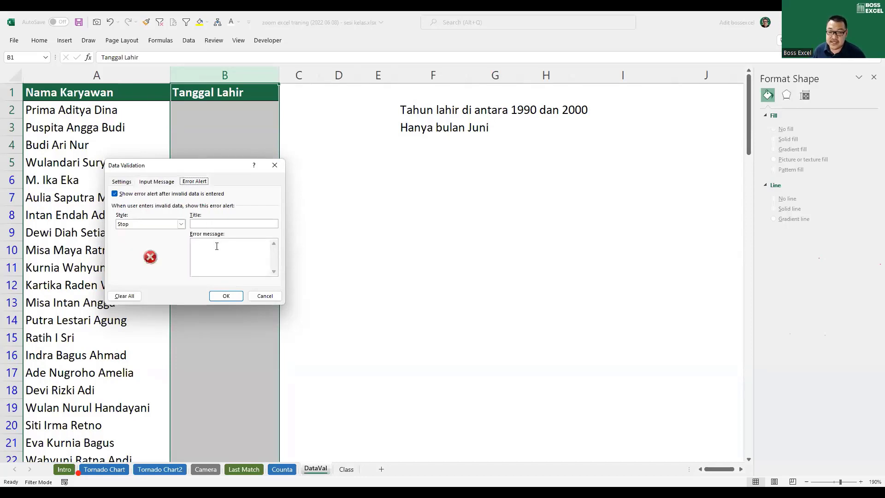
pyautogui.click(212, 224)
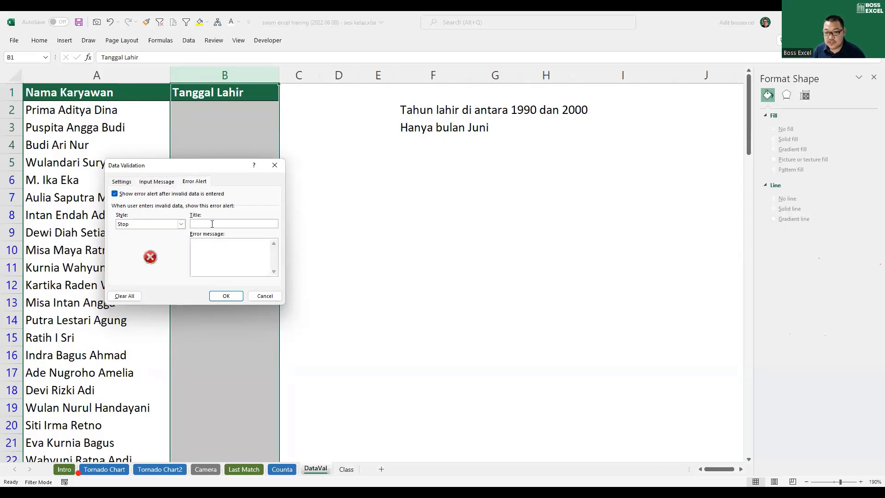
pyautogui.write('Tangg')
pyautogui.press('BackSpace')
pyautogui.press('BackSpace')
pyautogui.press('BackSpace')
pyautogui.press('BackSpace')
pyautogui.press('BackSpace')
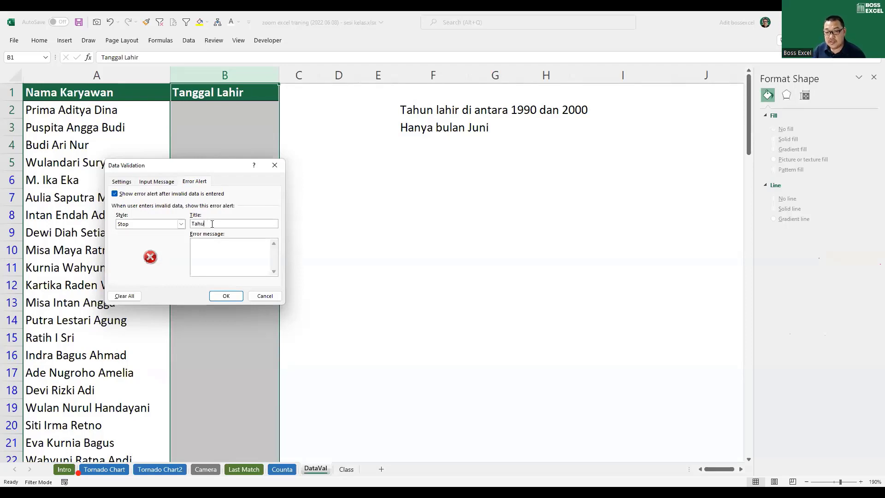
pyautogui.write('WRONG')
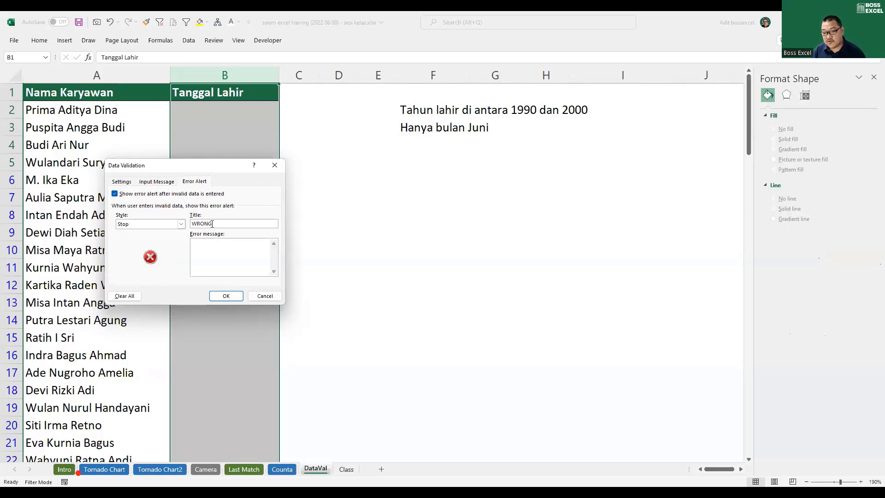
pyautogui.write('!')
# Set the error alert's message to "Tahunnya salah!" and apply the validation settings.
pyautogui.click(224, 252)
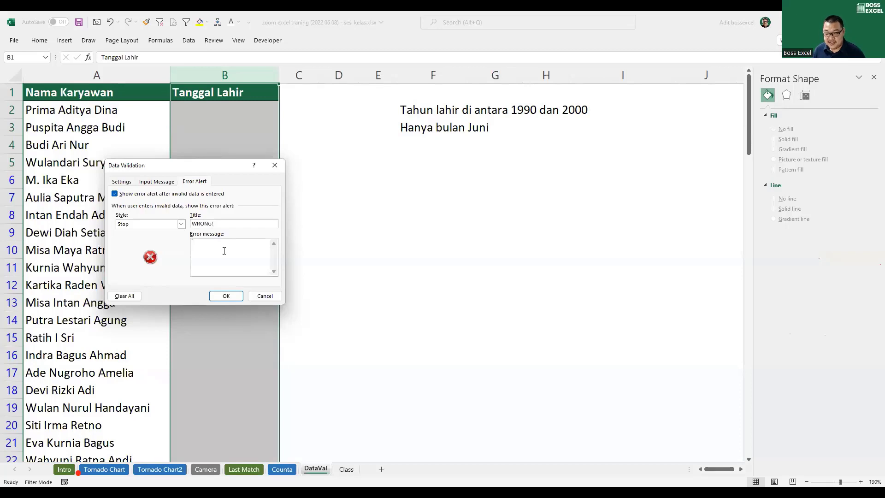
pyautogui.write('Than')
pyautogui.press('BackSpace')
pyautogui.press('BackSpace')
pyautogui.press('BackSpace')
pyautogui.write('ah')
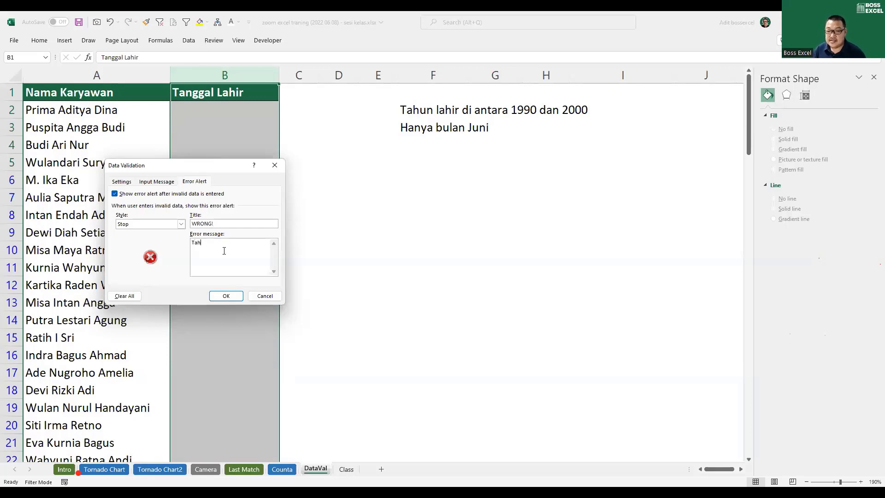
pyautogui.write('unnya salah!')
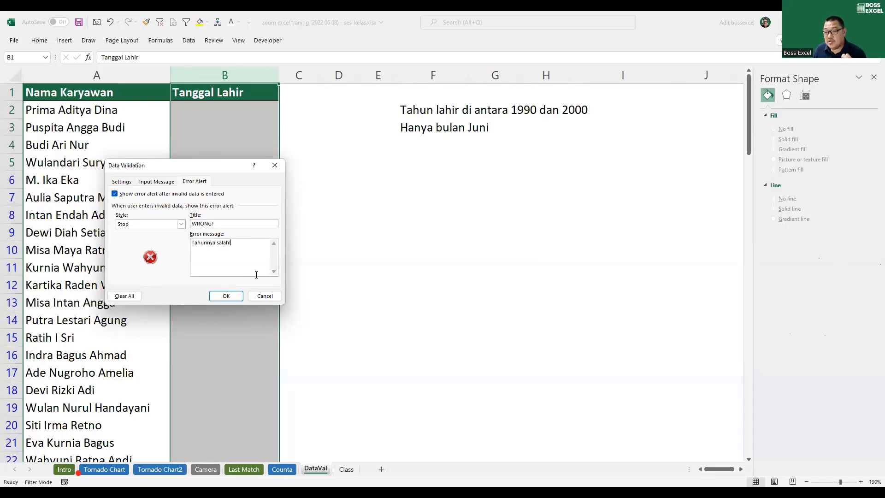
pyautogui.click(228, 298)
# Undo the stray text box inserted beside the Tanggal Lahir column.
pyautogui.click(328, 290)
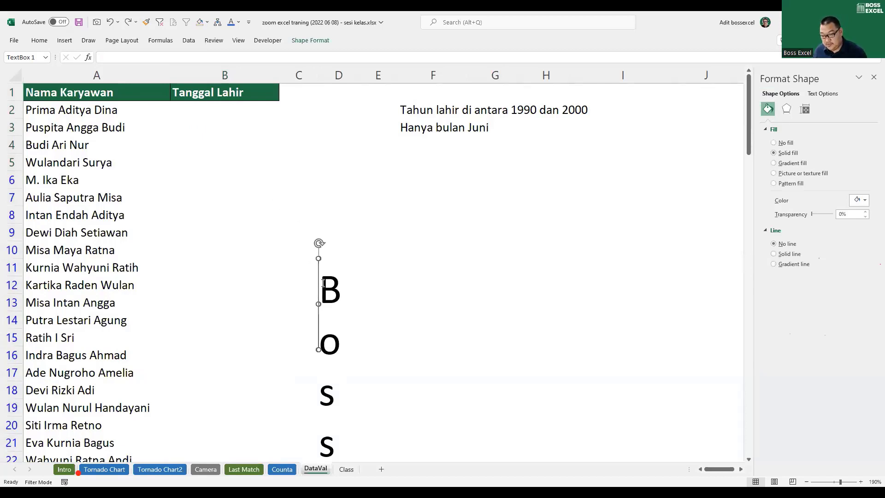
pyautogui.hotkey('ctrl', 'z')
pyautogui.press('Delete')
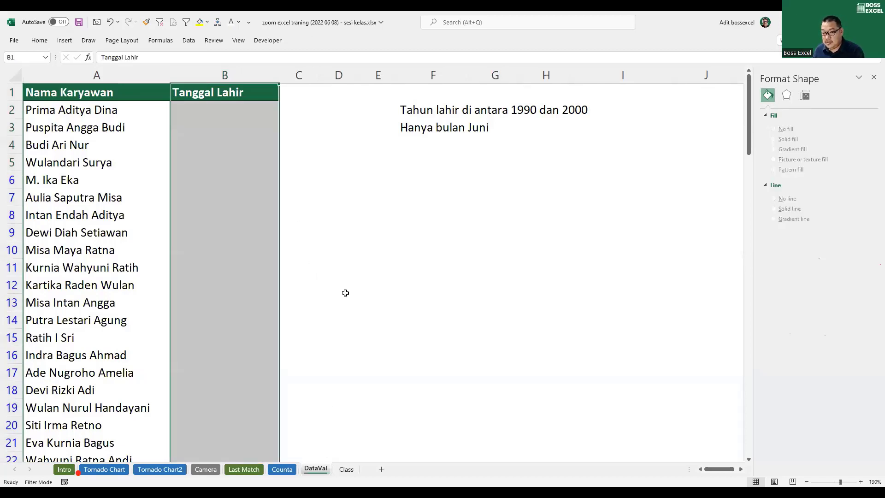
# Select cells B1 and B2 to check whether the validation's input message appears.
pyautogui.click(247, 110)
pyautogui.click(249, 92)
pyautogui.click(249, 111)
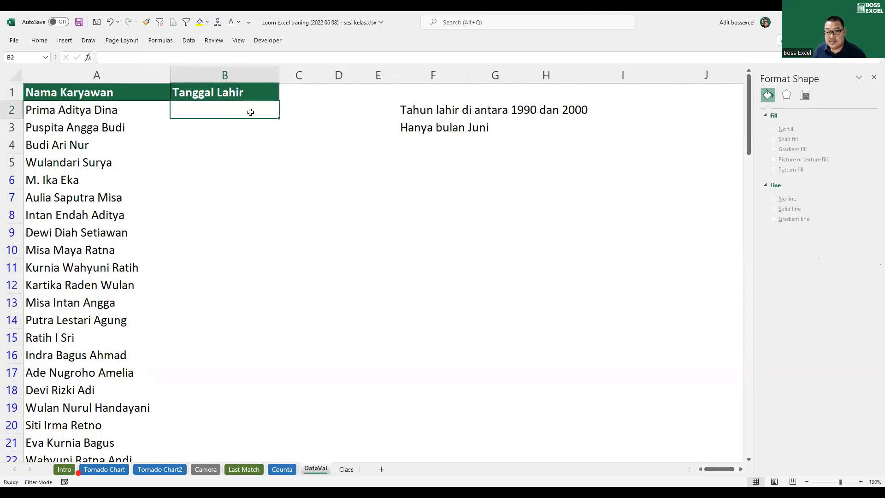
pyautogui.click(243, 94)
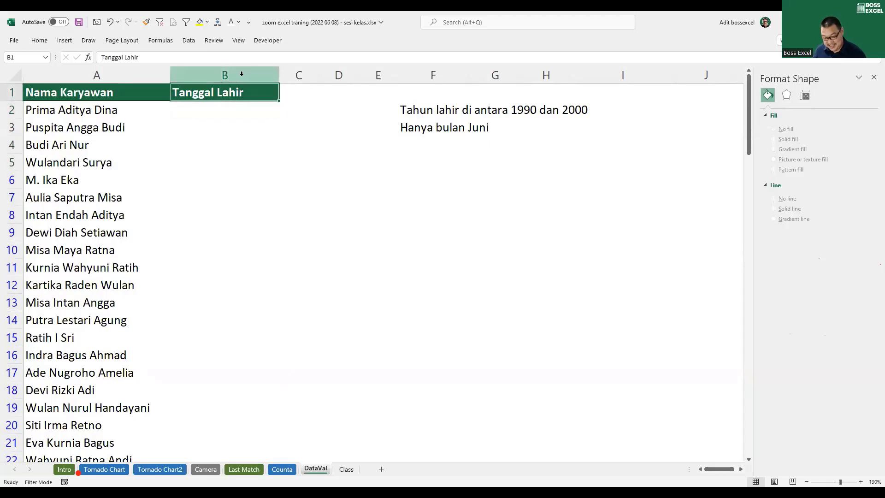
# Reopen data validation for the whole Tanggal Lahir column and set its error alert title to "Wrong".
pyautogui.click(242, 74)
pyautogui.press('alt')
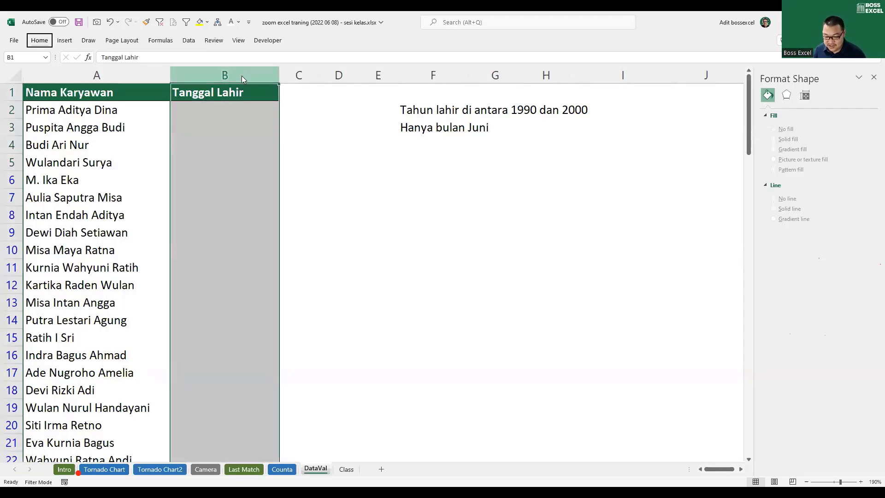
pyautogui.press('a')
pyautogui.press('v')
pyautogui.press('v')
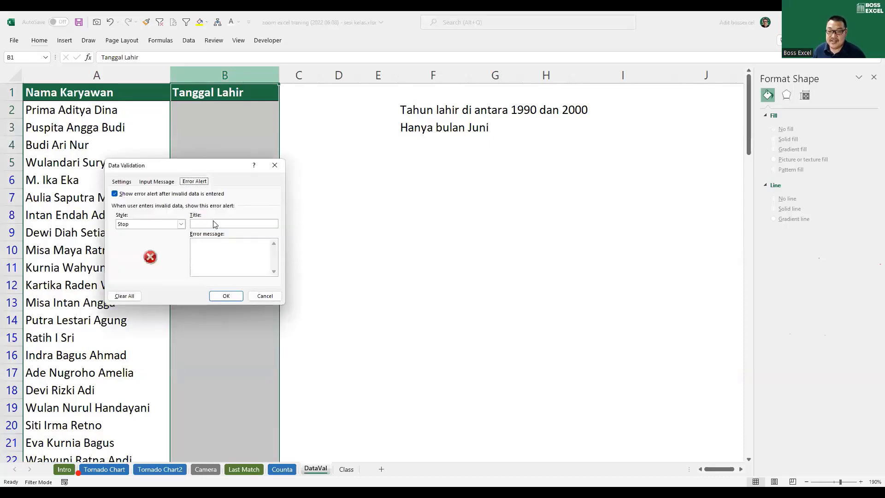
pyautogui.click(214, 223)
pyautogui.click(122, 181)
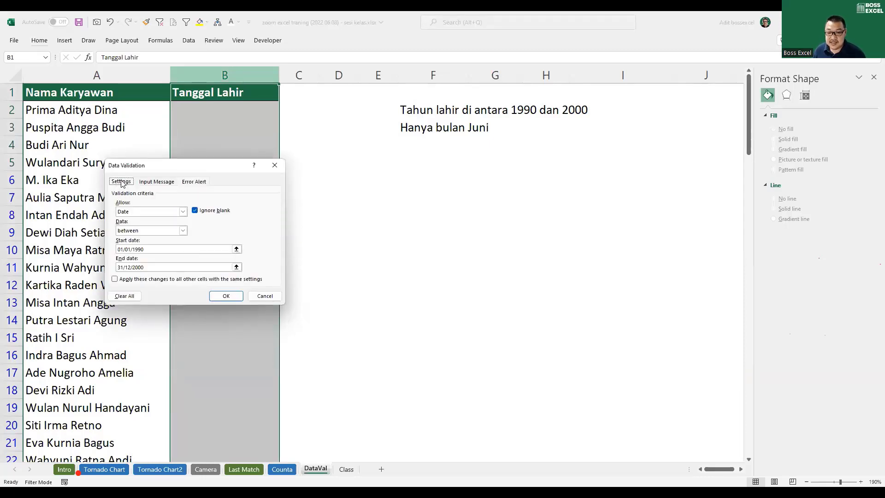
pyautogui.click(189, 183)
pyautogui.click(222, 223)
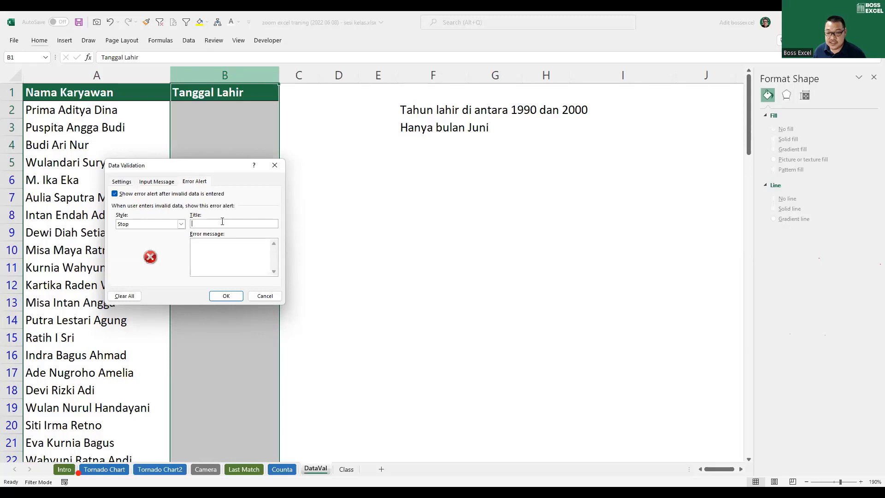
pyautogui.write('Wrong')
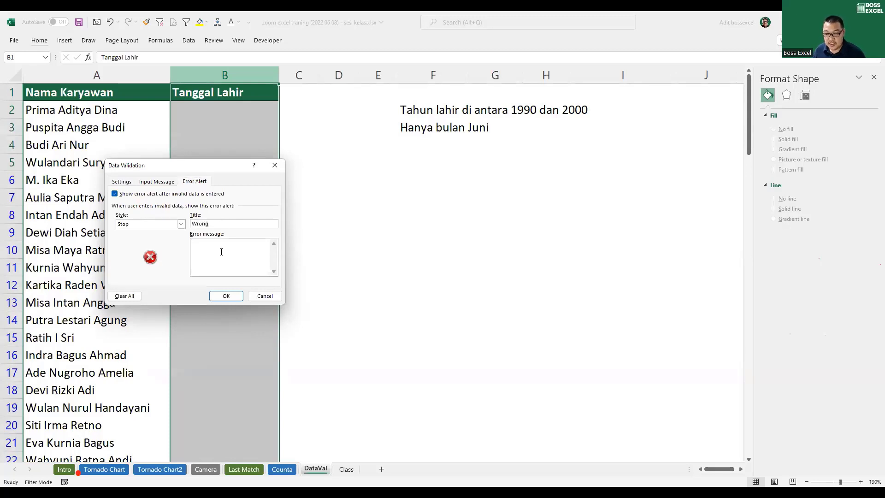
# Set the error alert's message to "Tanggal salah" and apply the validation.
pyautogui.click(221, 253)
pyautogui.write('Tanggal salah')
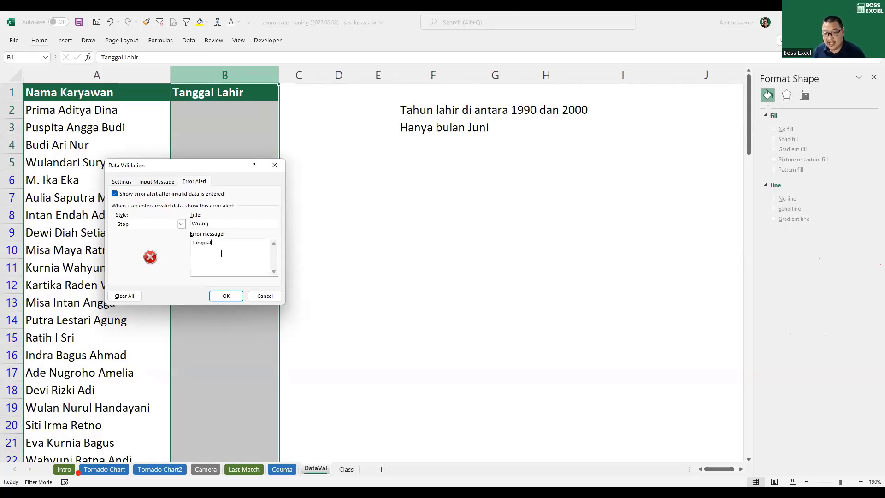
pyautogui.click(231, 298)
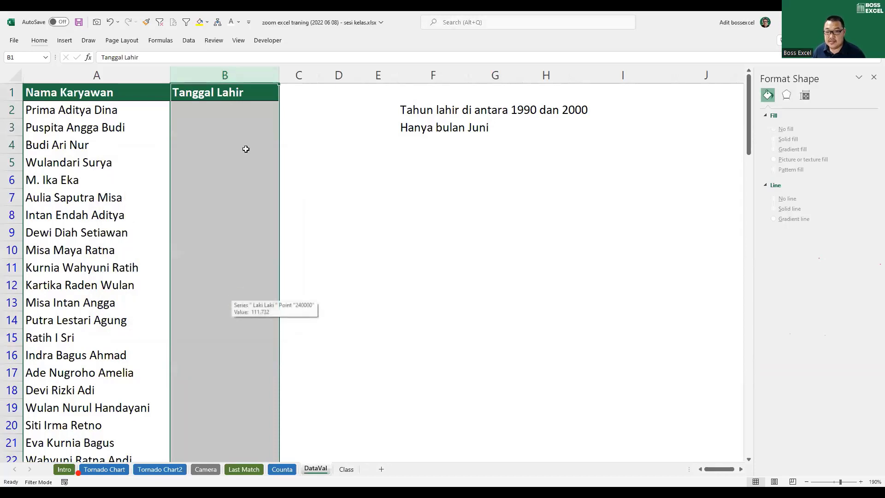
# Select empty cells under the Tanggal Lahir header, such as B4 and B2, to check for an input message.
pyautogui.click(309, 100)
pyautogui.click(270, 108)
pyautogui.click(253, 142)
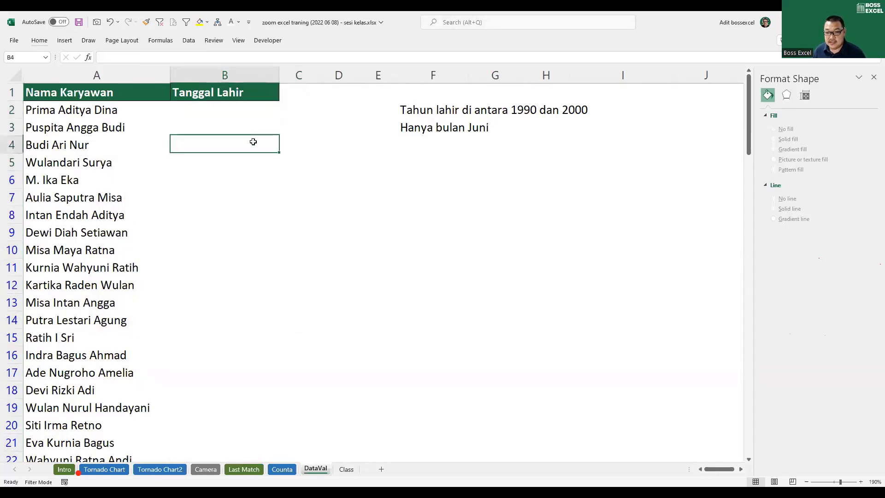
pyautogui.click(254, 112)
# Reopen the Tanggal Lahir column's data validation and set its input message title to "Panduan".
pyautogui.click(257, 76)
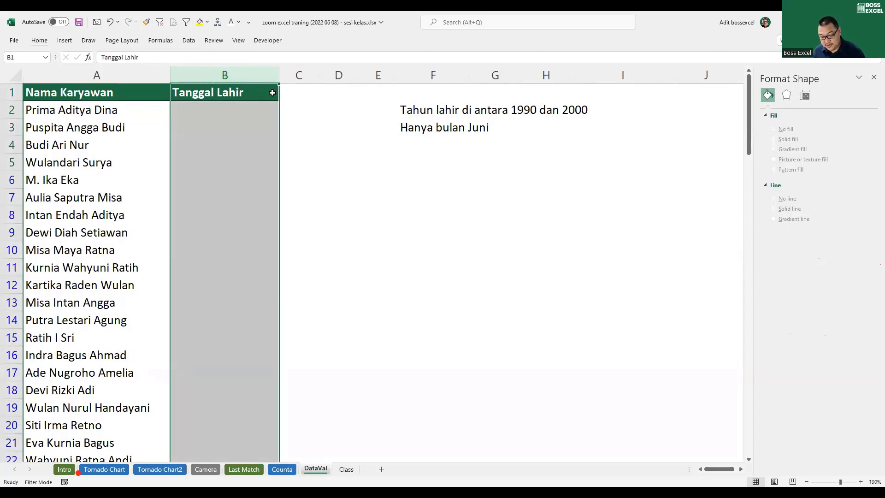
pyautogui.hotkey('alt', 'a')
pyautogui.press('v')
pyautogui.press('v')
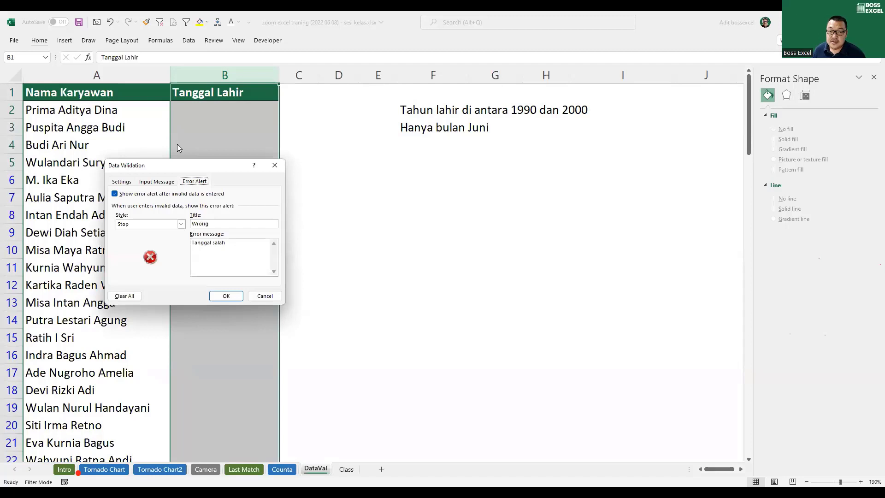
pyautogui.click(121, 182)
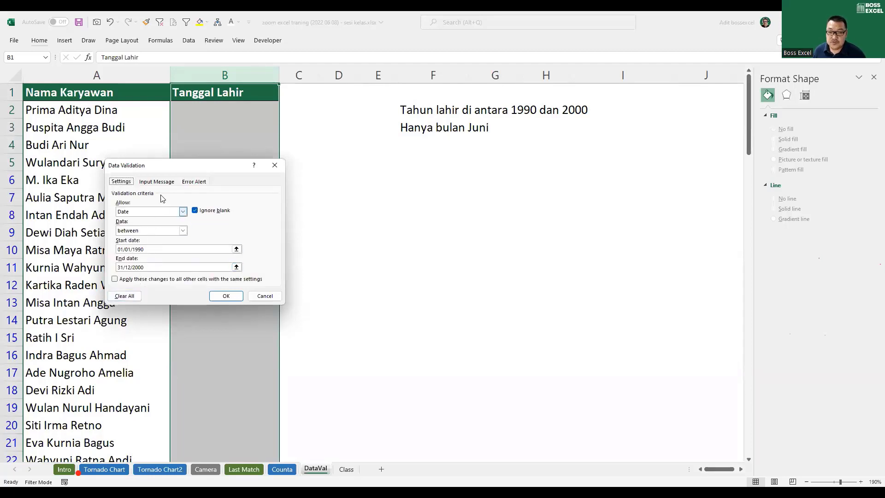
pyautogui.click(159, 182)
pyautogui.click(136, 224)
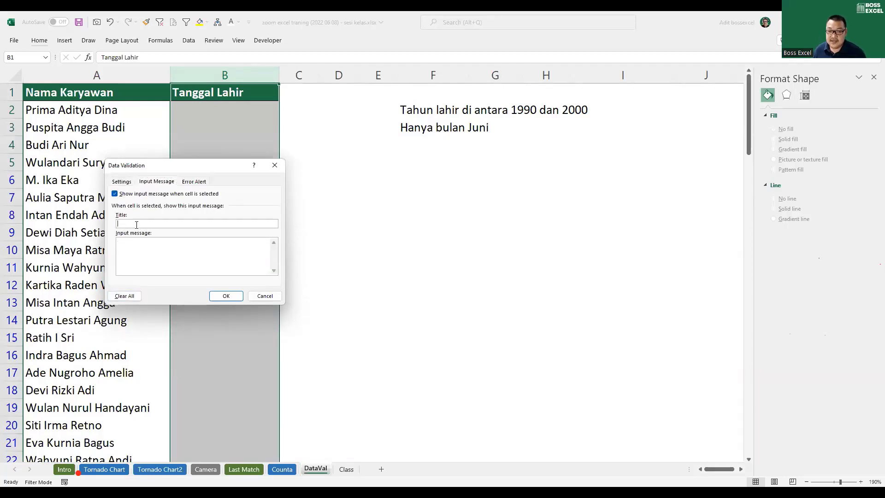
pyautogui.write('Pa')
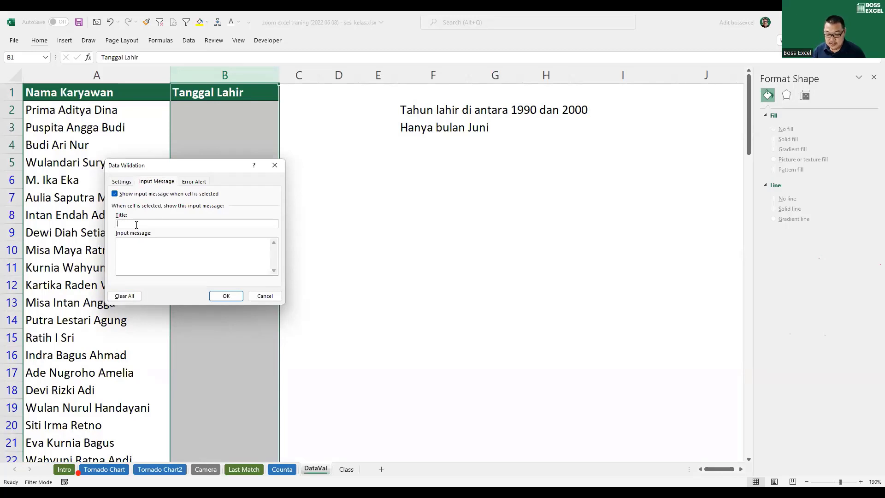
pyautogui.write('Panduan')
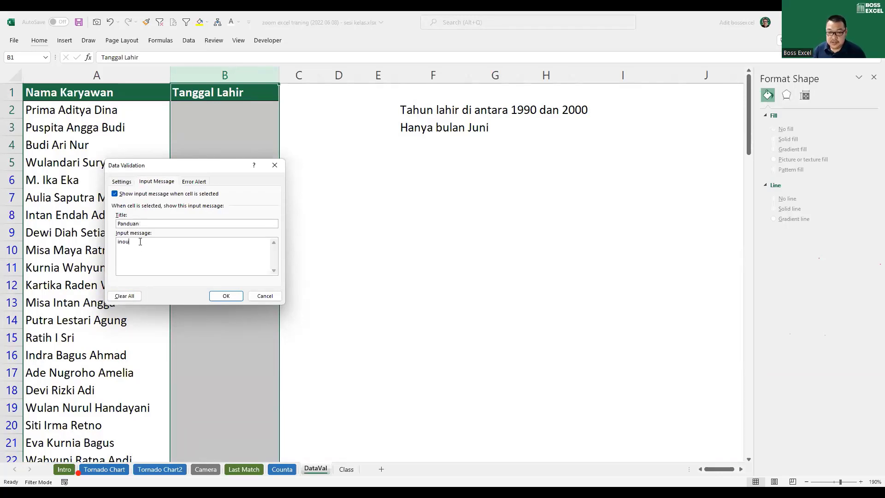
# Set the validation's input message text to "input 1990-2000" and apply it.
pyautogui.press('BackSpace')
pyautogui.press('BackSpace')
pyautogui.write('put 1990-2000')
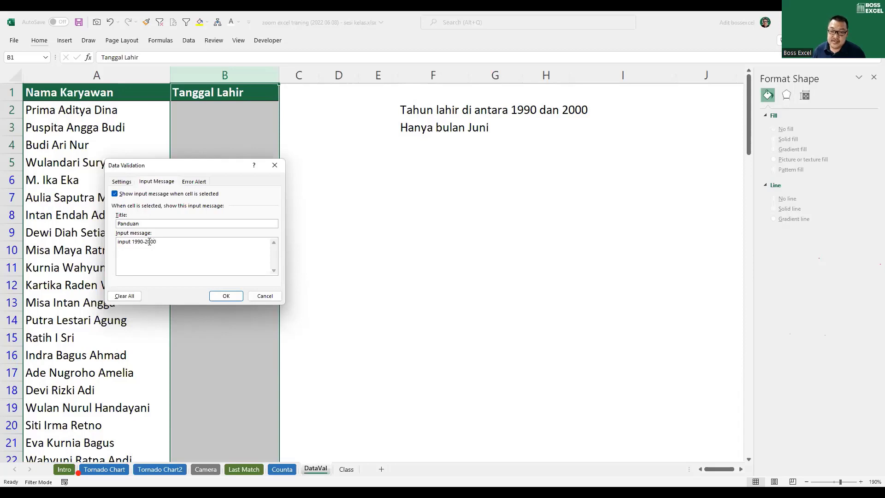
pyautogui.click(226, 296)
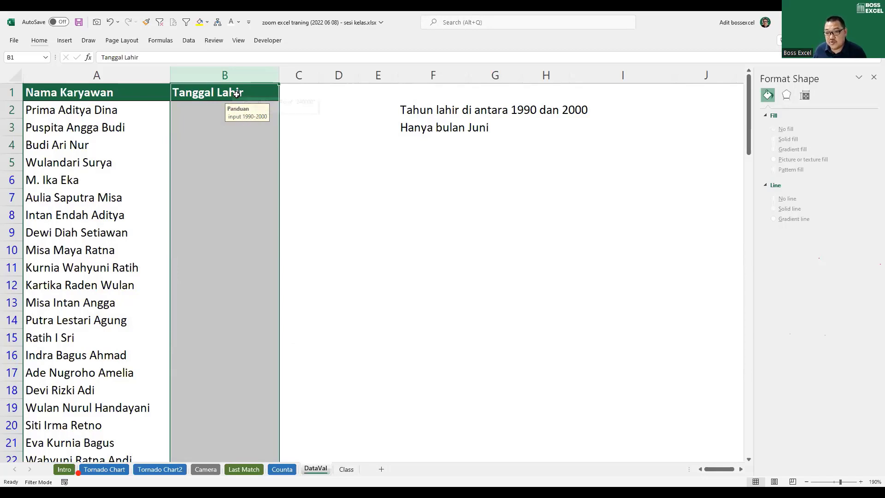
# Enter a birth date within the allowed 1990-2000 range in cell B2.
pyautogui.click(205, 114)
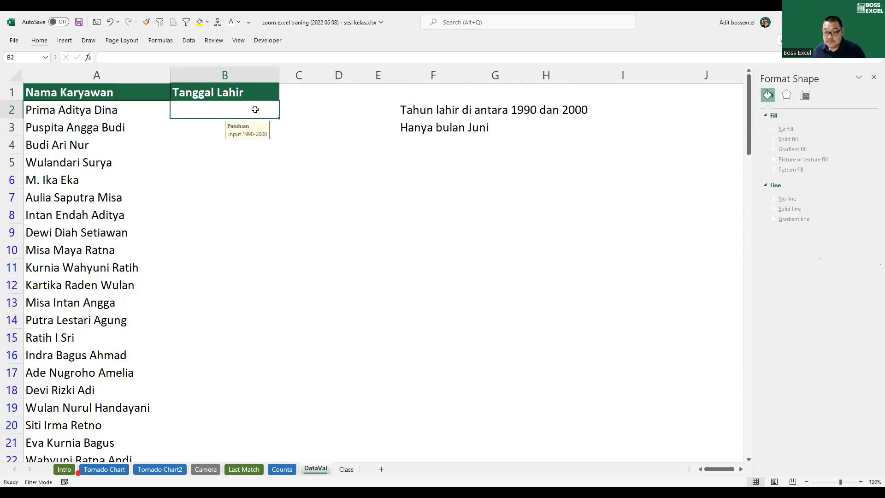
pyautogui.write('1/1/')
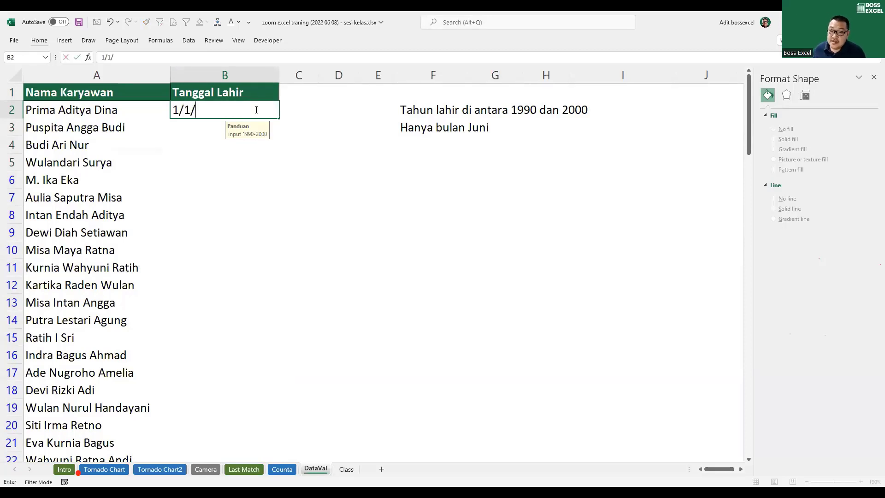
pyautogui.write('1995')
pyautogui.press('Return')
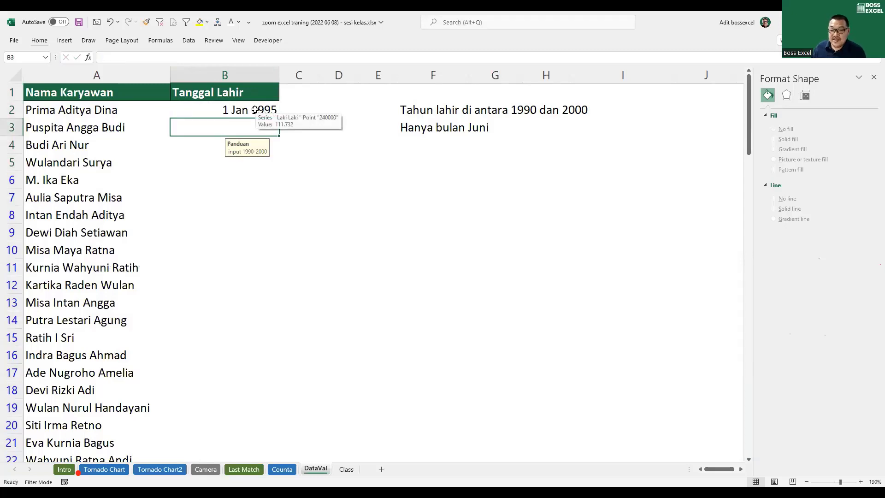
# Try to enter a birth date after the 2000 limit in cell B3, and choose to retry the entry.
pyautogui.write('1/1')
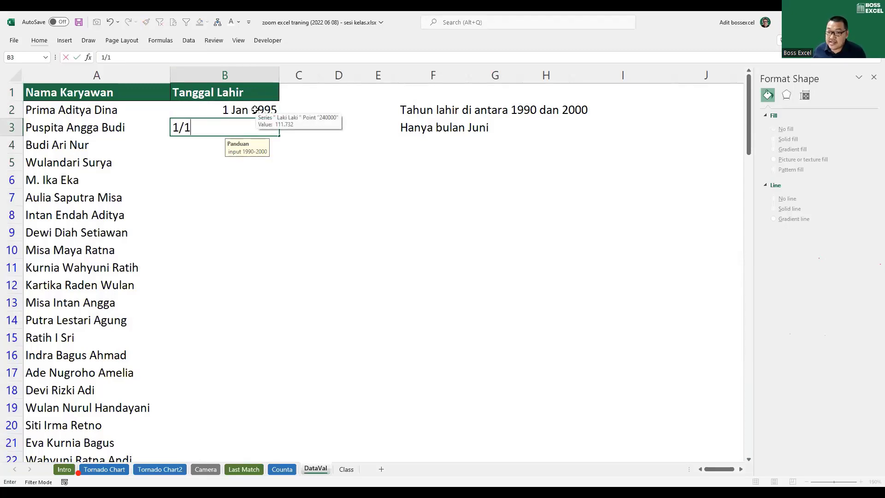
pyautogui.write('/20')
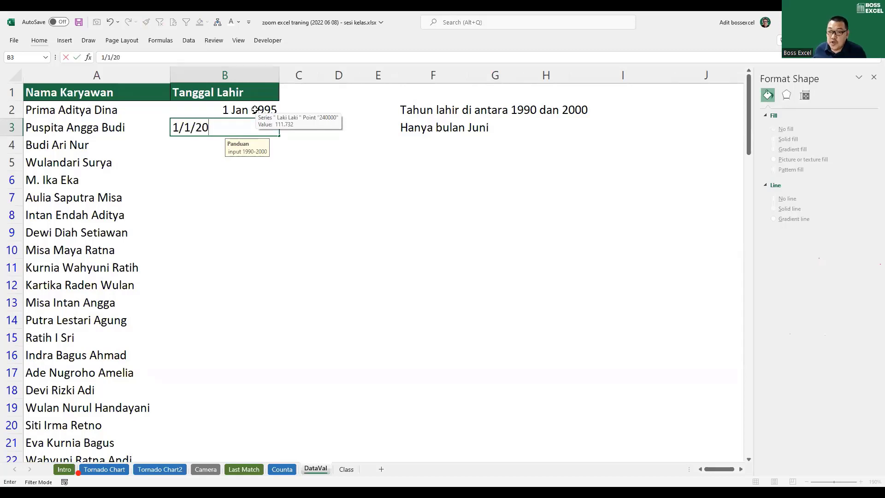
pyautogui.write('01')
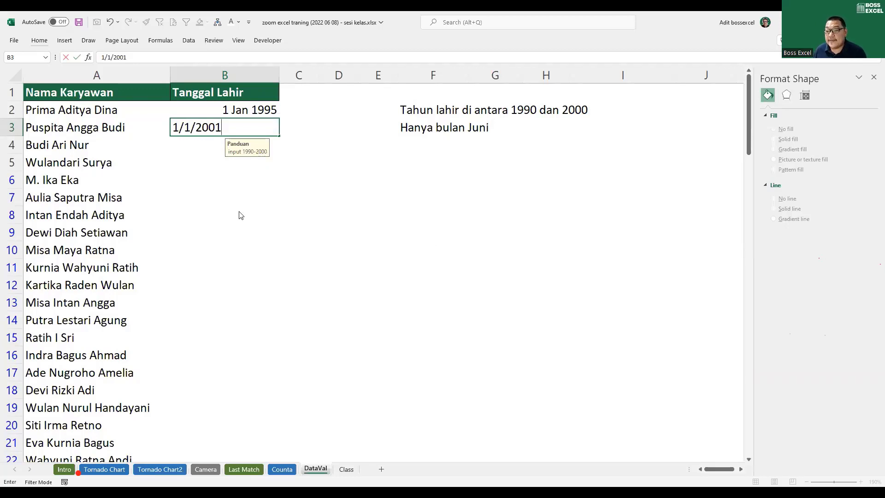
pyautogui.press('Return')
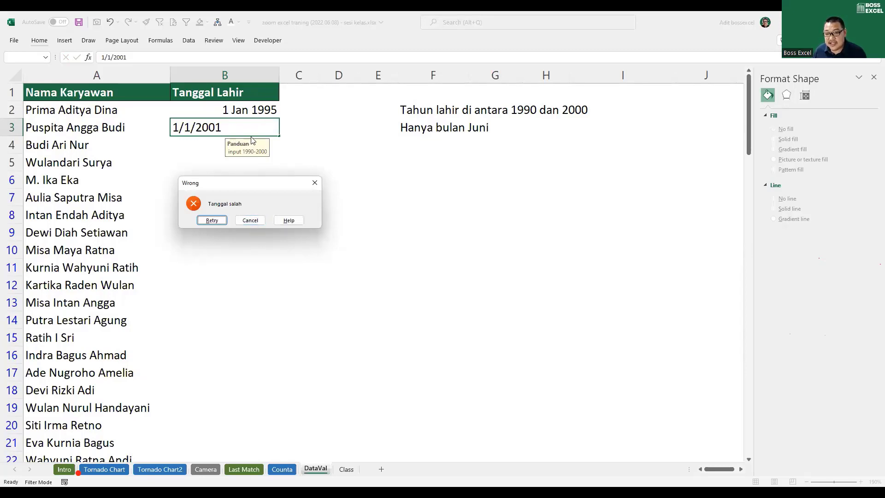
pyautogui.click(212, 221)
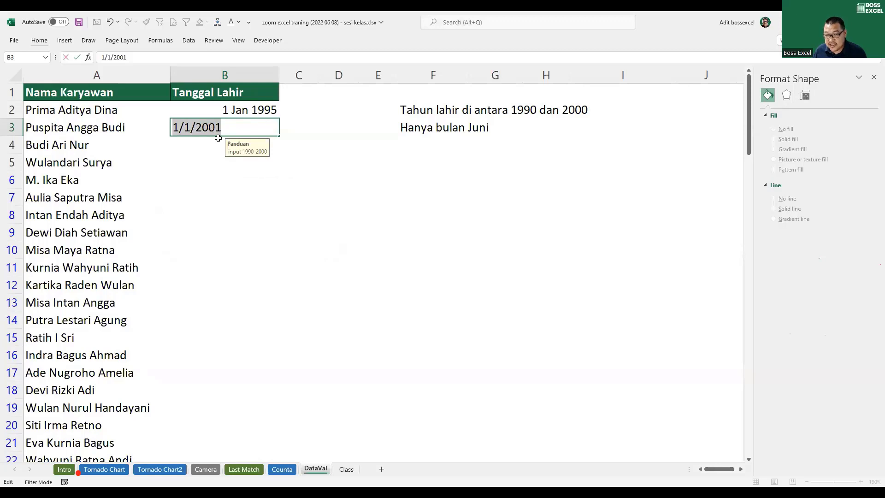
# Try to enter another birth date after the 2000 limit in cell B3, and cancel the rejected entry.
pyautogui.click(221, 129)
pyautogui.press('BackSpace')
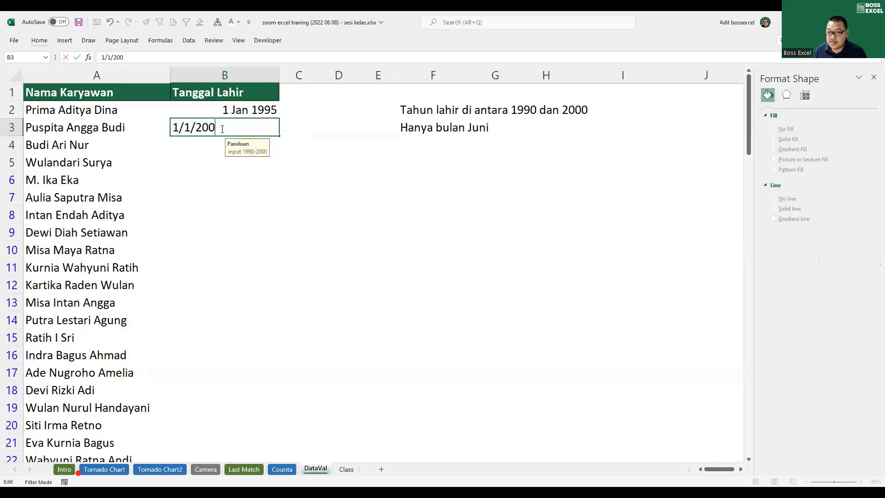
pyautogui.write('2')
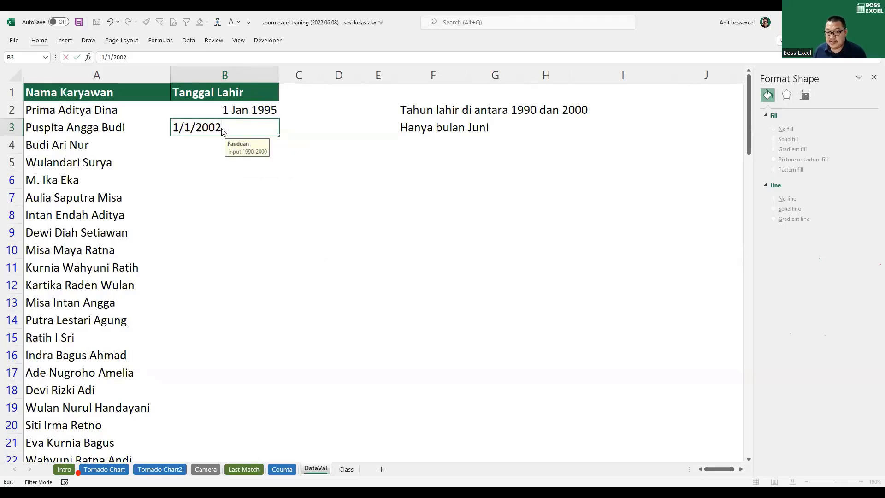
pyautogui.press('Return')
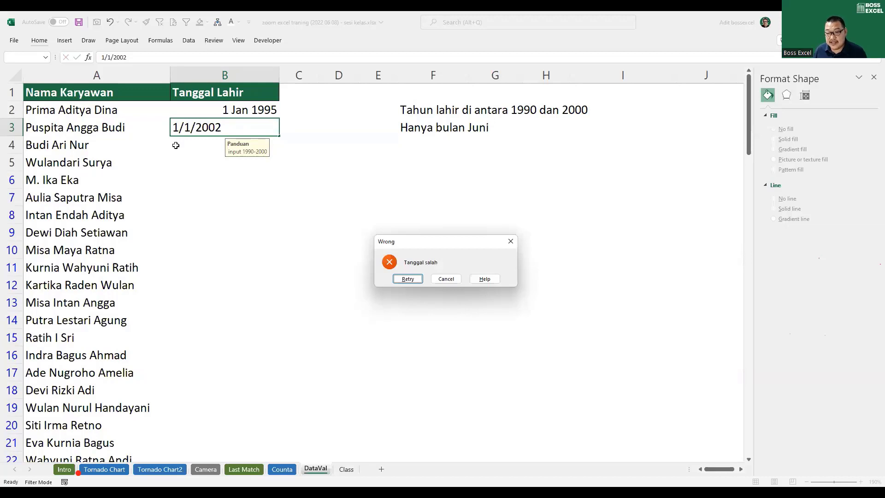
pyautogui.press('Escape')
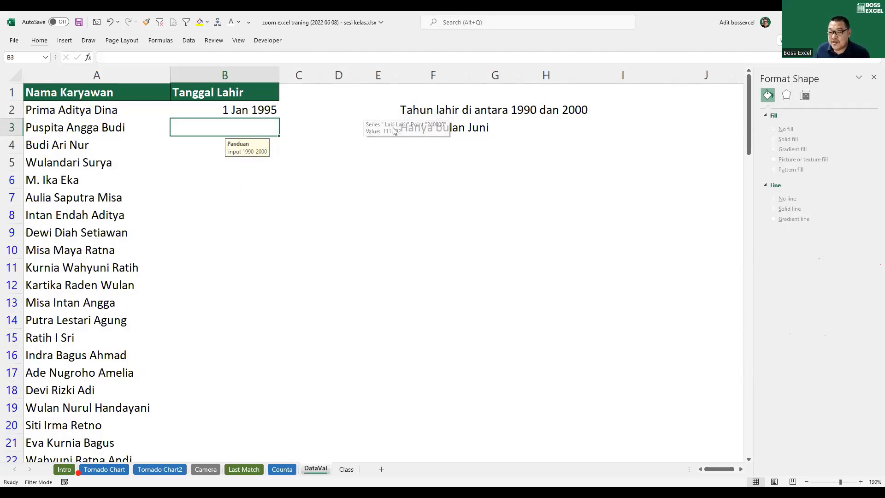
pyautogui.click(437, 132)
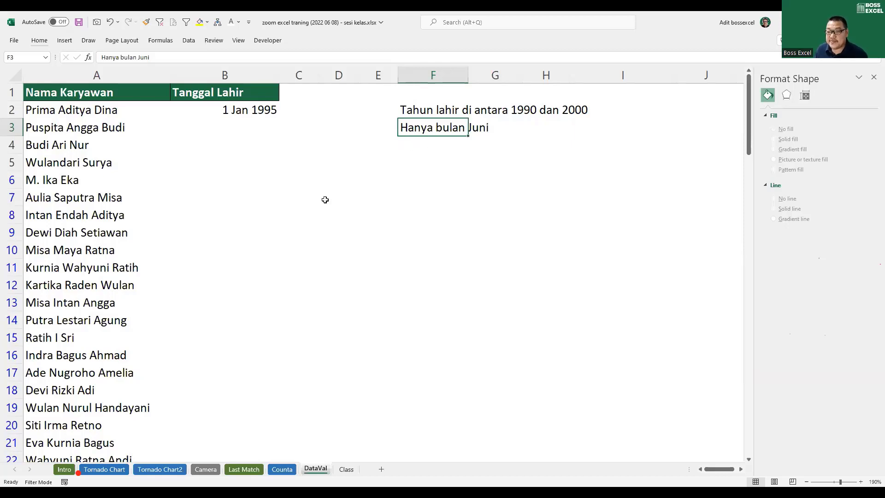
pyautogui.click(230, 109)
pyautogui.click(232, 75)
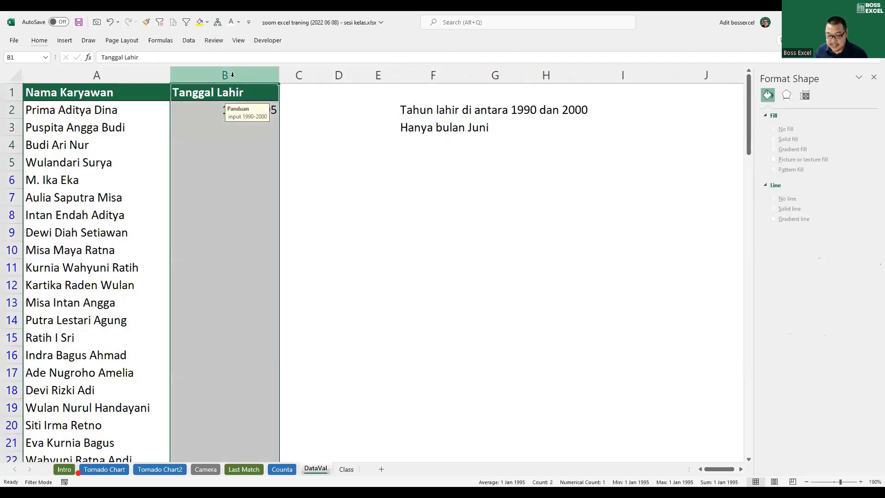
pyautogui.hotkey('alt', 'd')
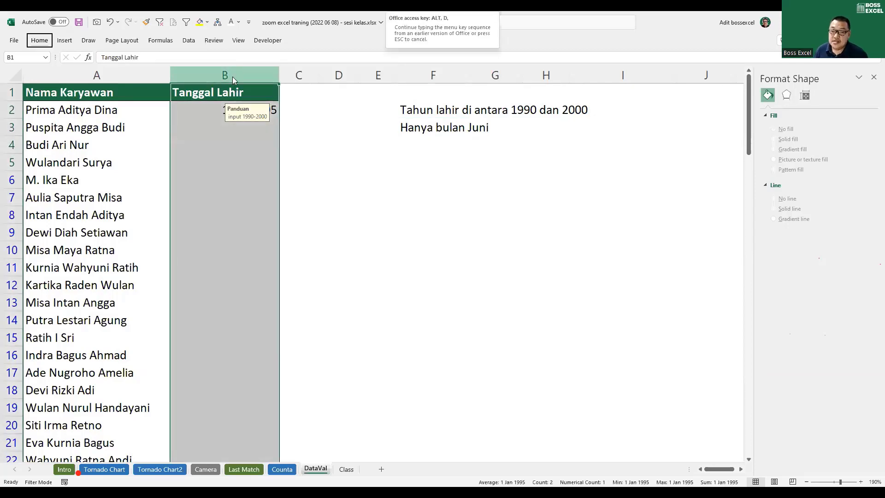
pyautogui.press('l')
pyautogui.click(128, 182)
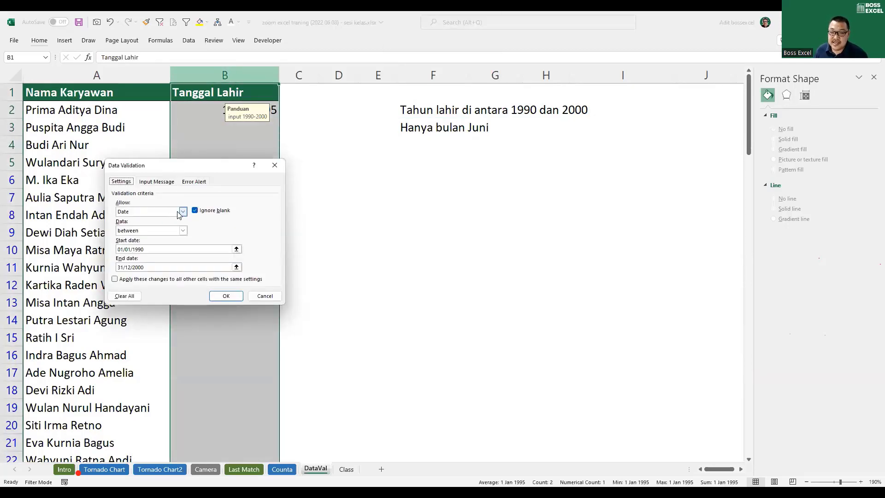
pyautogui.click(183, 230)
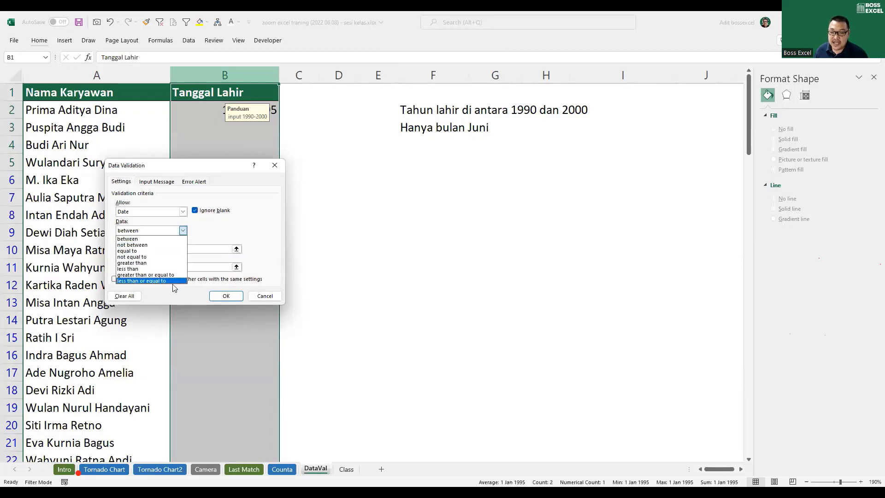
pyautogui.click(237, 236)
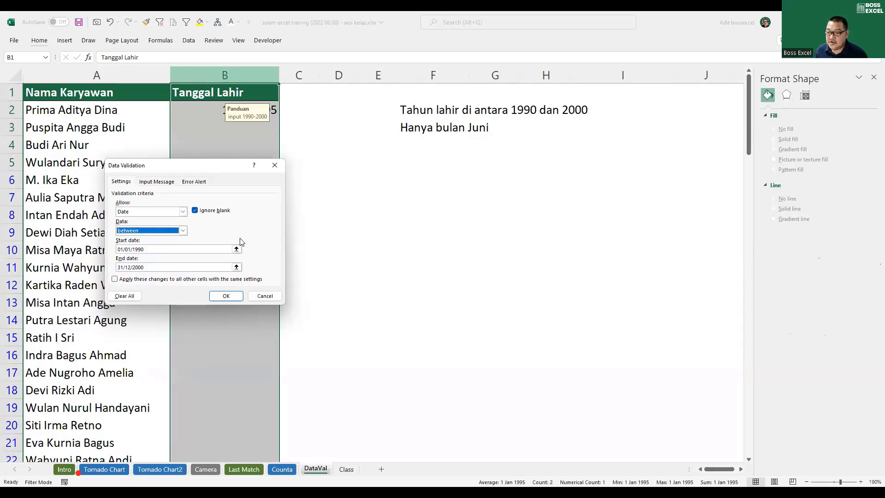
pyautogui.click(182, 211)
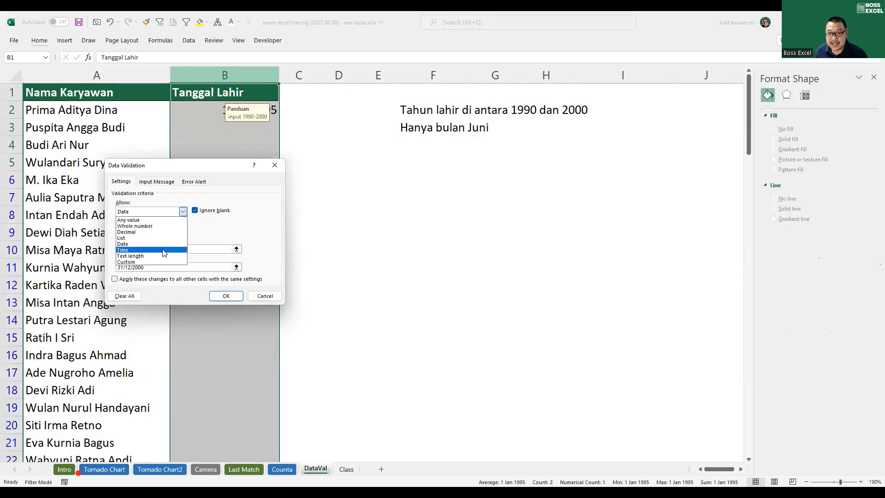
pyautogui.click(165, 263)
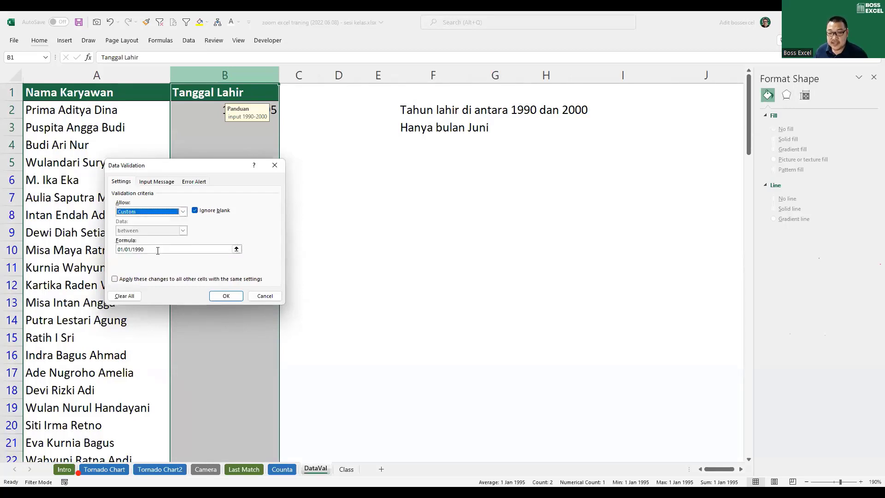
pyautogui.click(122, 249)
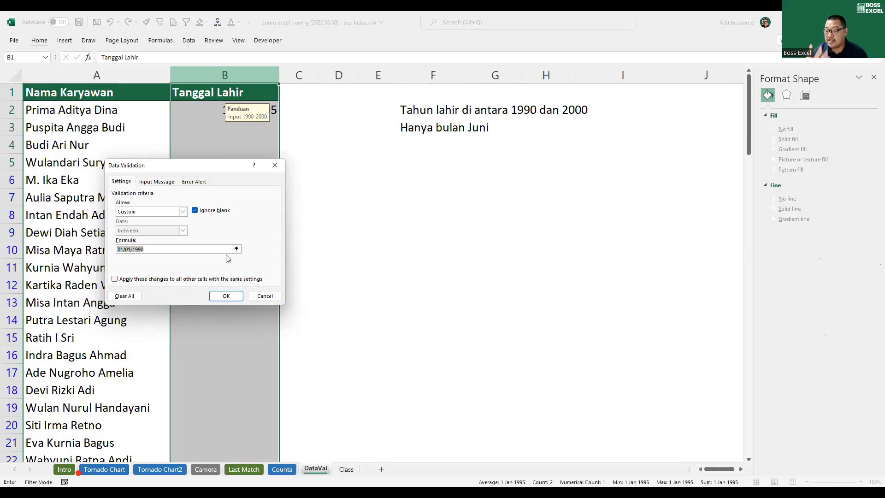
pyautogui.click(275, 165)
# Select cell D2 and widen column E to make room for a long formula beside the notes.
pyautogui.click(309, 123)
pyautogui.click(334, 108)
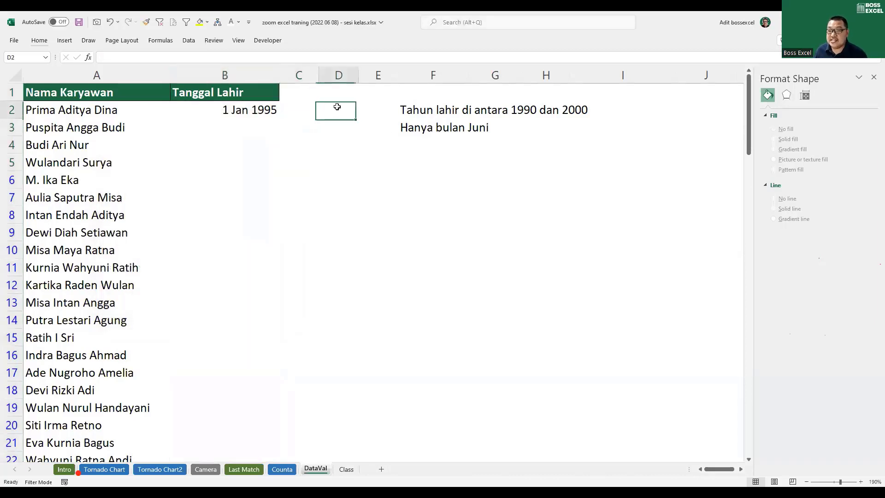
pyautogui.click(256, 111)
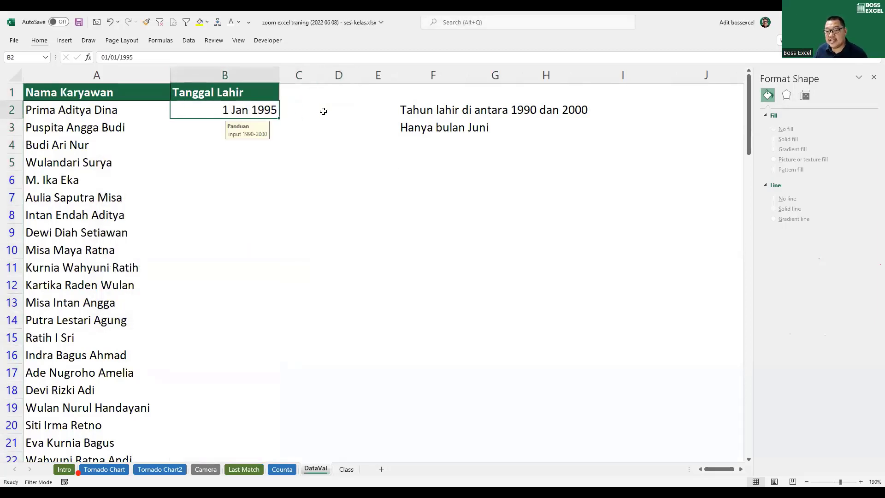
pyautogui.click(323, 111)
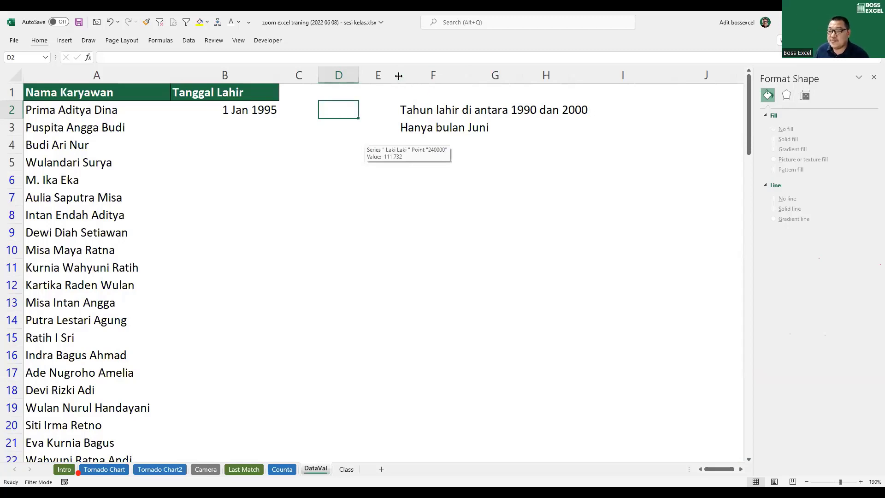
pyautogui.moveTo(398, 75); pyautogui.dragTo(507, 79)
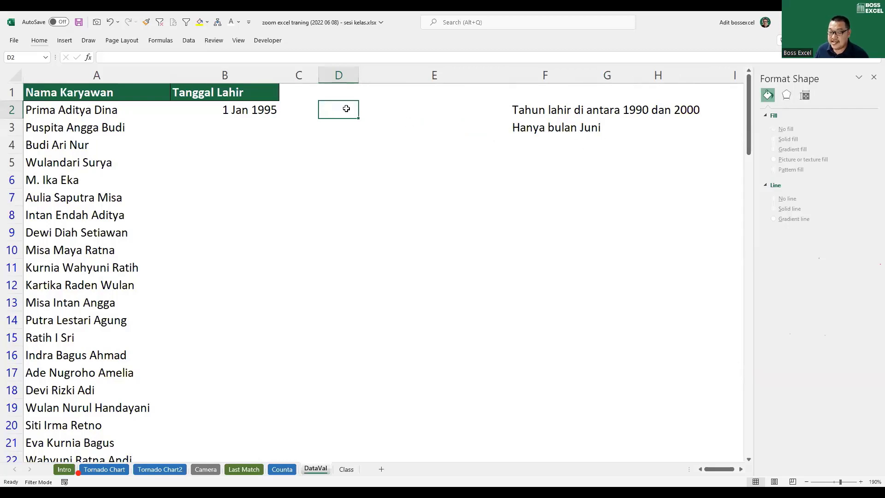
# Start an AND formula in cell D2 with the first condition YEAR(B2)>=1990.
pyautogui.write('=')
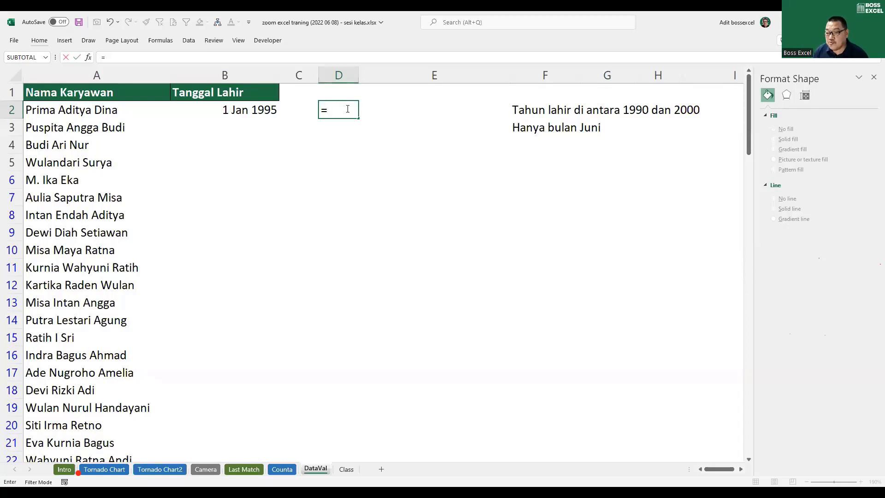
pyautogui.write('AND(')
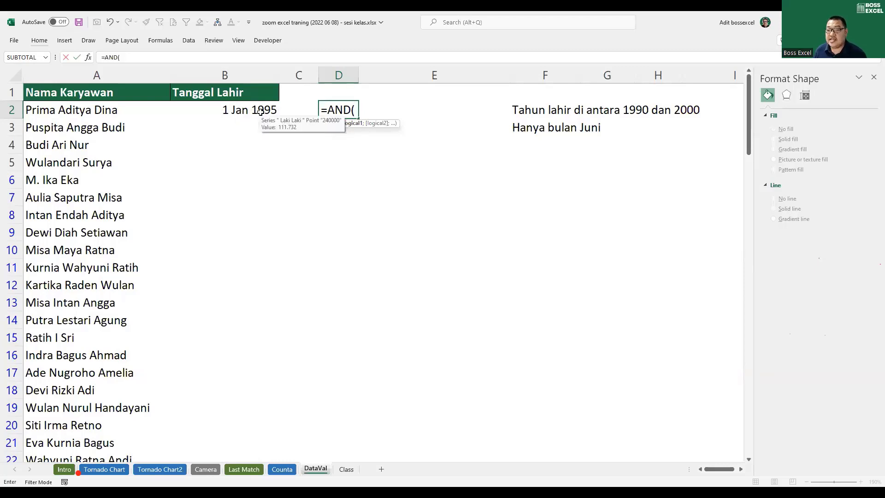
pyautogui.write('YEAR(')
pyautogui.click(242, 112)
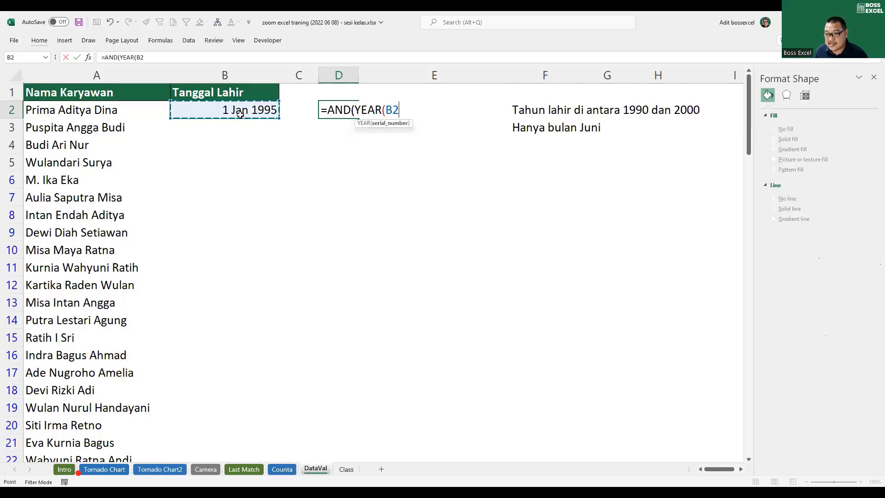
pyautogui.write(')')
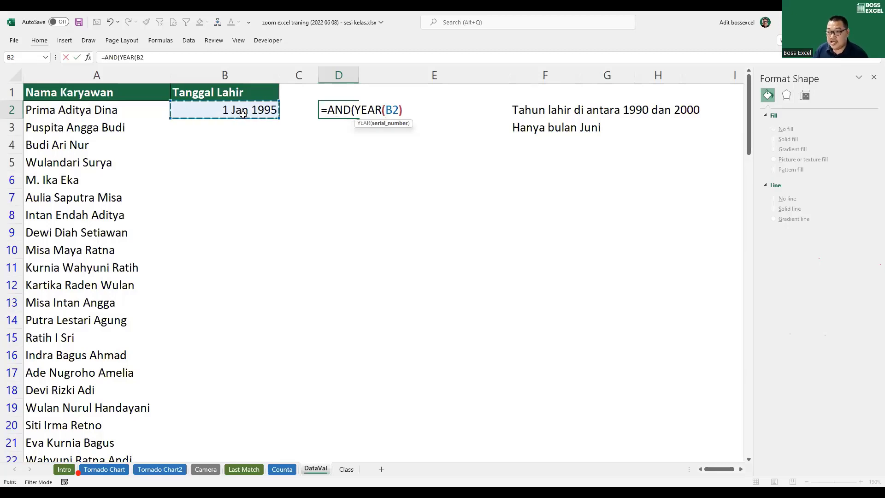
pyautogui.write('>')
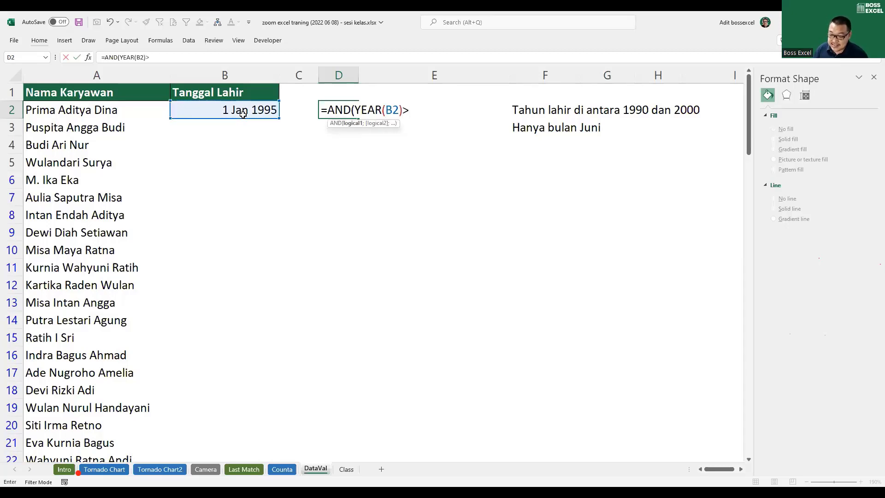
pyautogui.write('=1990')
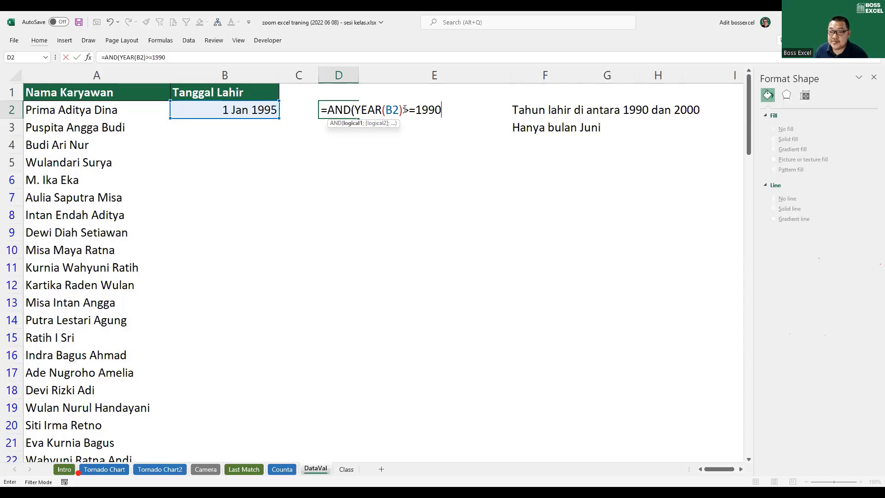
# Evaluate the YEAR(B2) part of the D2 formula in place, and restore the original expression.
pyautogui.moveTo(403, 109); pyautogui.dragTo(357, 109)
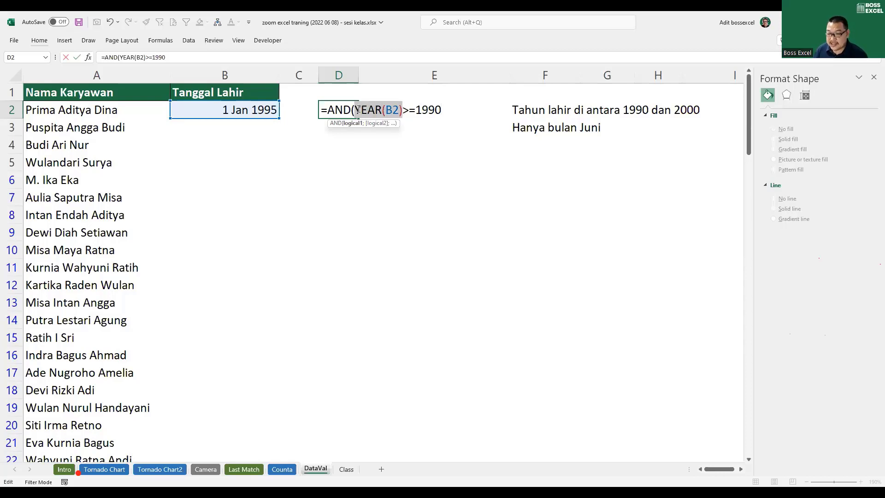
pyautogui.press('F9')
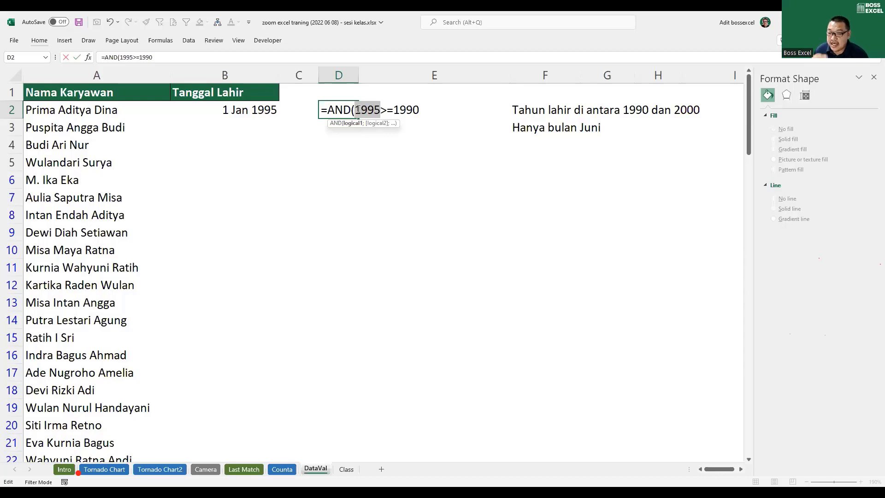
pyautogui.hotkey('ctrl', 'z')
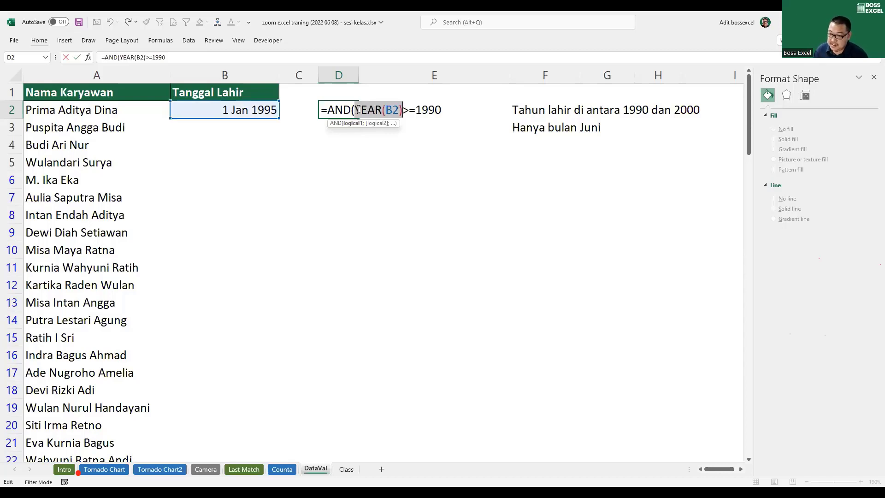
# Add YEAR(B2<=2000) as the second condition of the AND formula in D2.
pyautogui.click(456, 108)
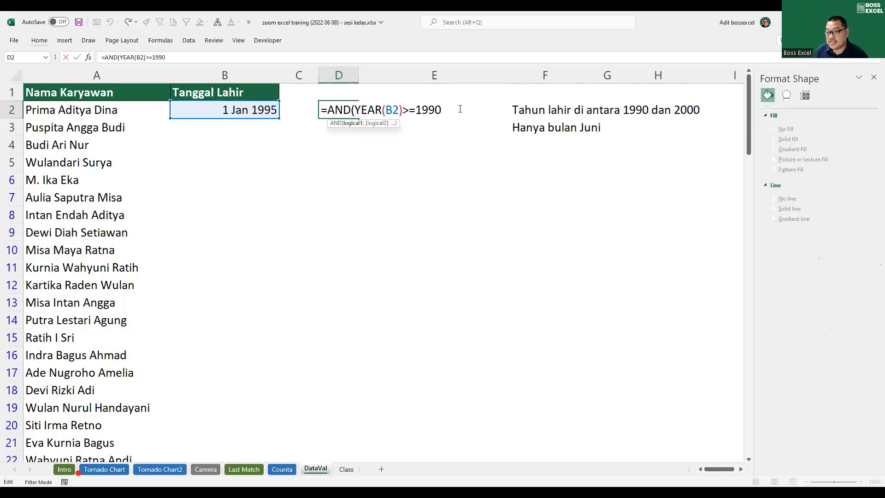
pyautogui.write(';')
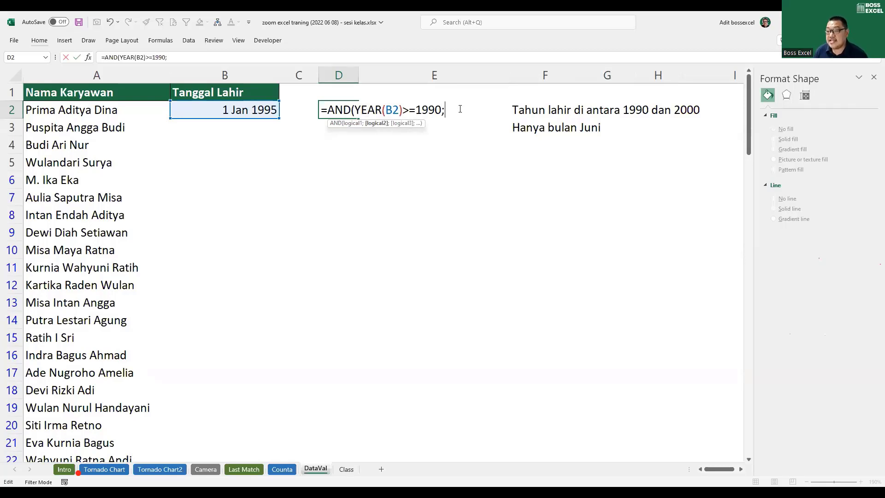
pyautogui.write('YEAR(')
pyautogui.click(261, 109)
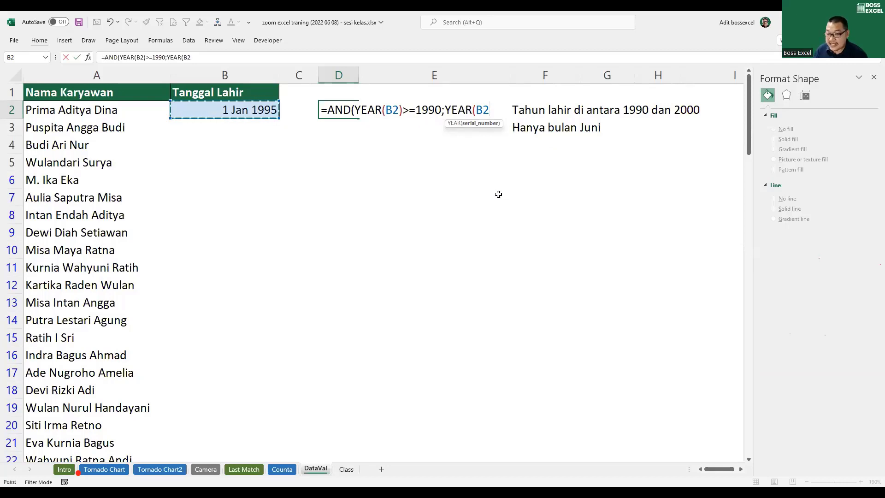
pyautogui.write('<=2000')
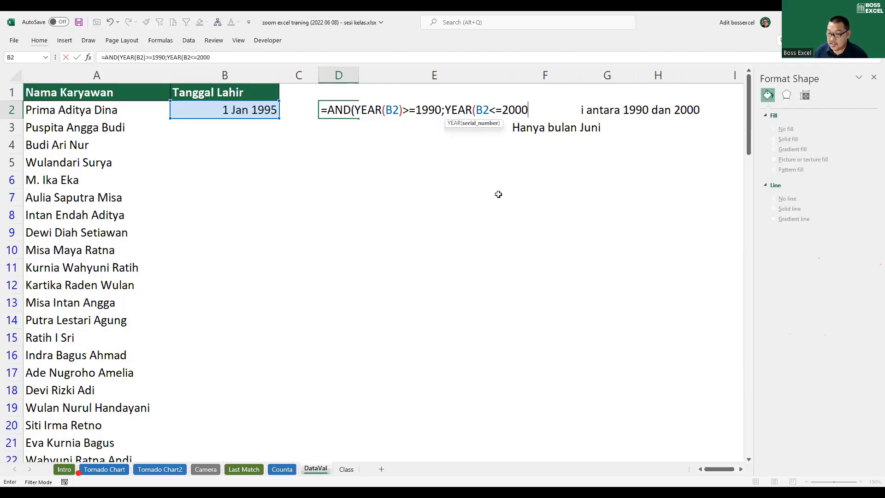
pyautogui.write(')')
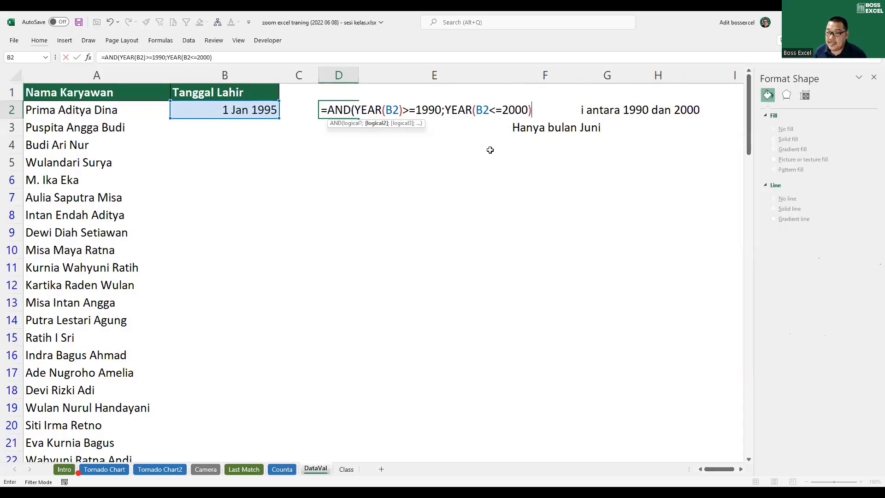
# Evaluate the second condition in place, restore it, and close the parenthesis after B2 so it reads YEAR(B2)<=2000.
pyautogui.moveTo(445, 111); pyautogui.dragTo(532, 110)
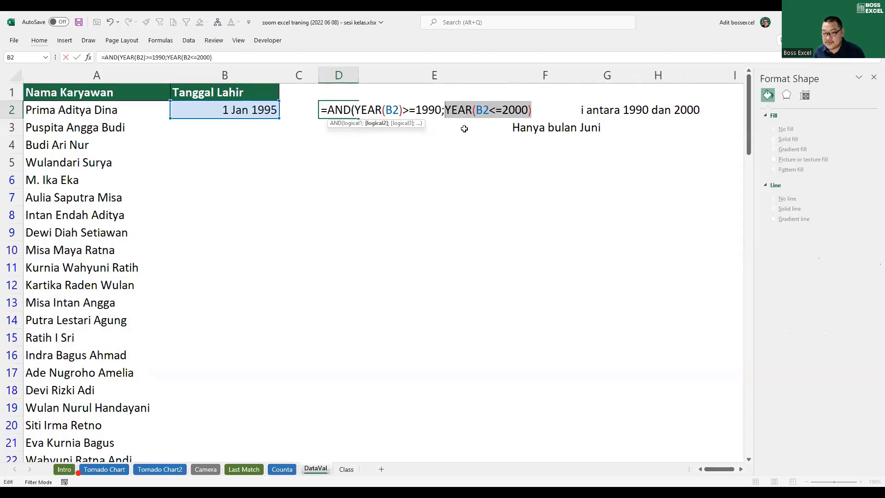
pyautogui.press('F9')
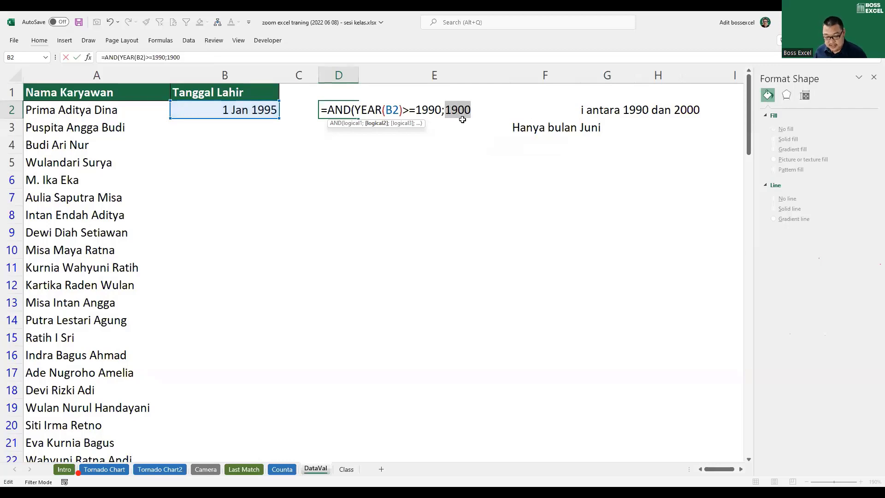
pyautogui.hotkey('ctrl', 'z')
pyautogui.click(489, 110)
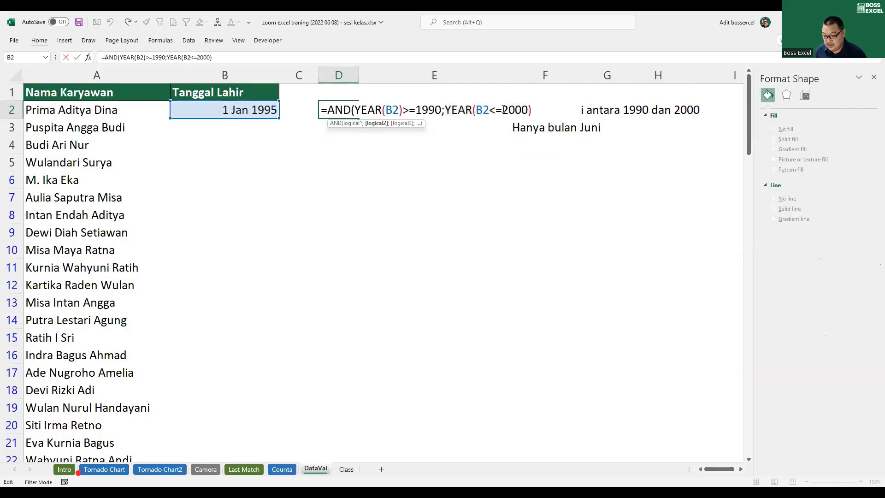
pyautogui.write(')')
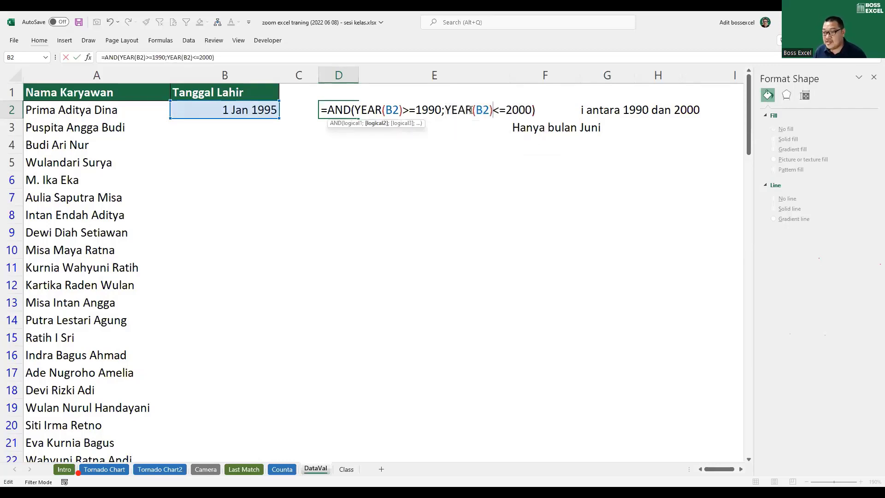
# Evaluate the YEAR(B2)<=2000 condition and its YEAR(B2) part in place within the D2 formula, restoring the original expression each time.
pyautogui.moveTo(445, 109); pyautogui.dragTo(532, 110)
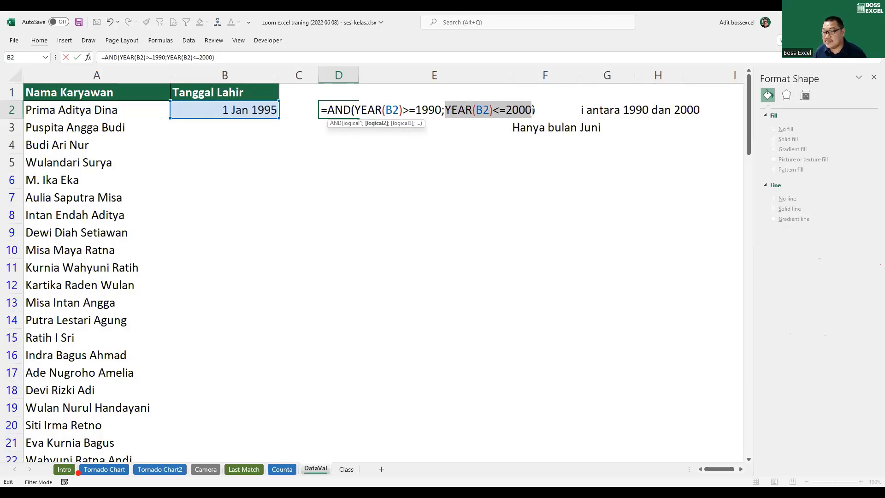
pyautogui.press('F9')
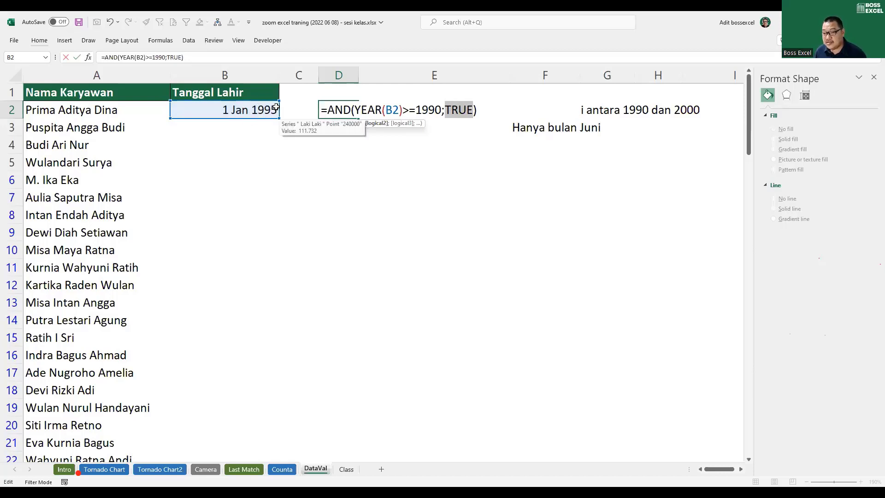
pyautogui.hotkey('ctrl', 'z')
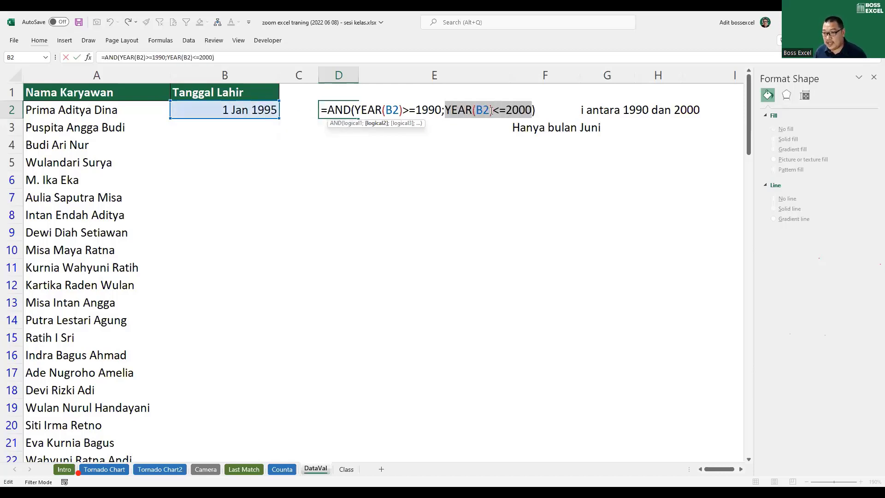
pyautogui.moveTo(492, 111); pyautogui.dragTo(447, 110)
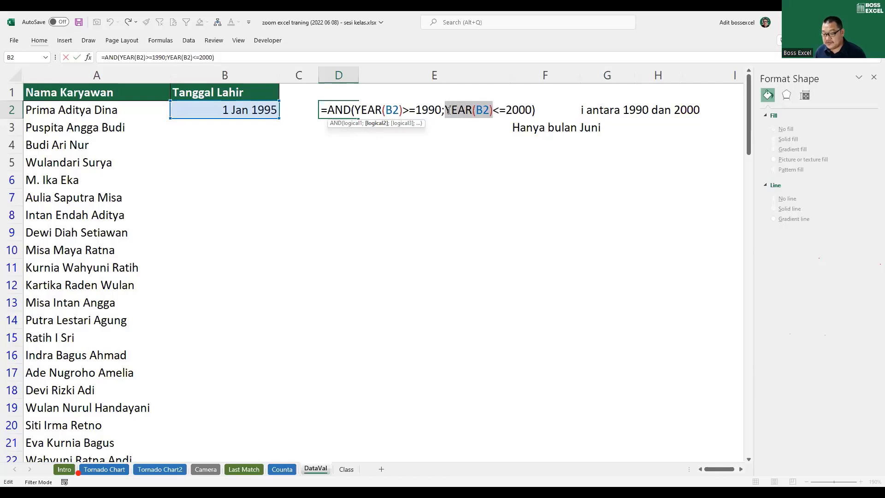
pyautogui.press('F9')
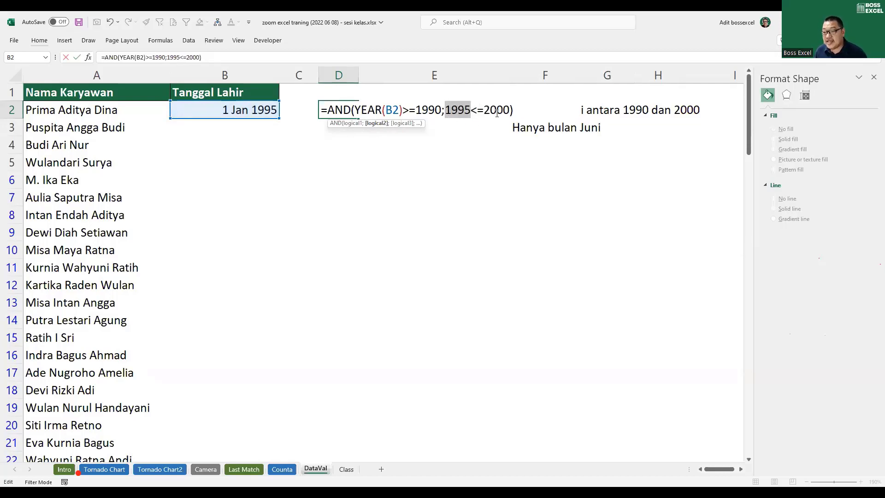
pyautogui.hotkey('ctrl', 'z')
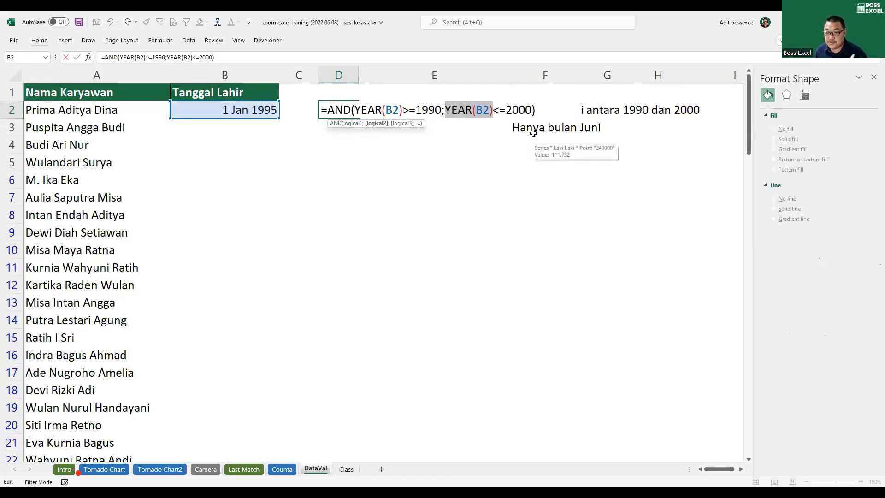
# Add MONTH(B2)=6 as the third condition of the AND formula in D2.
pyautogui.click(536, 110)
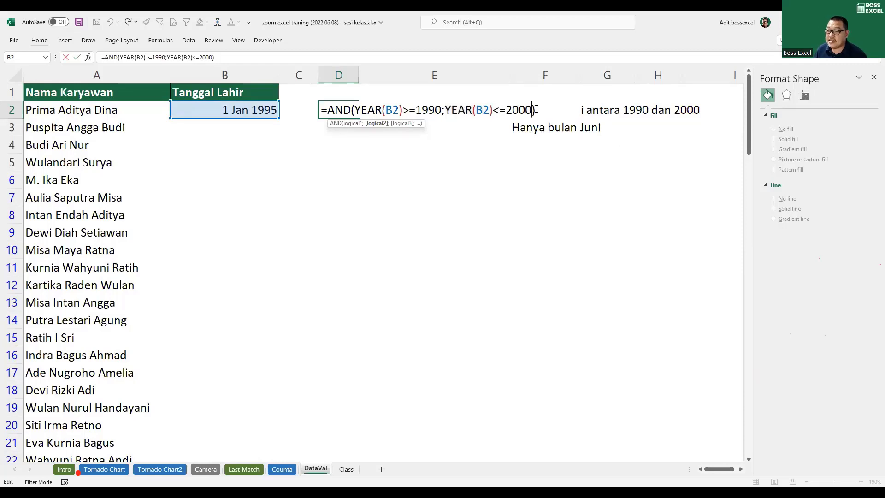
pyautogui.press('BackSpace')
pyautogui.write(';')
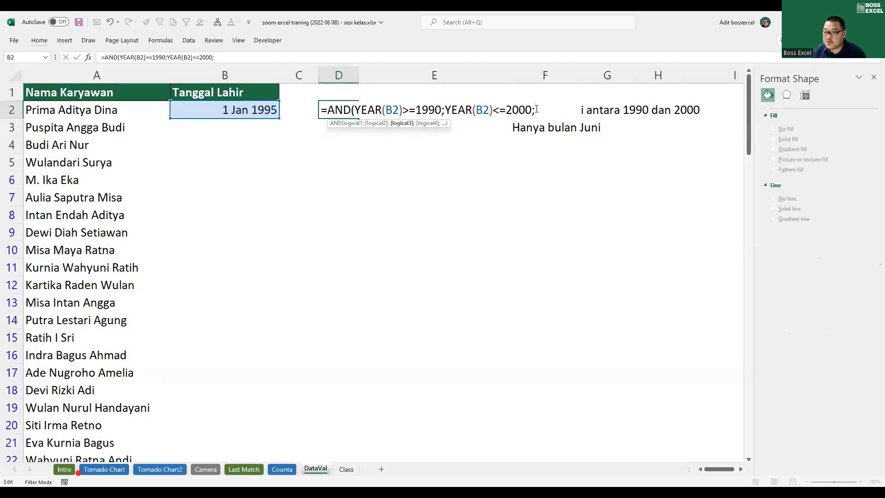
pyautogui.write('motn')
pyautogui.press('BackSpace')
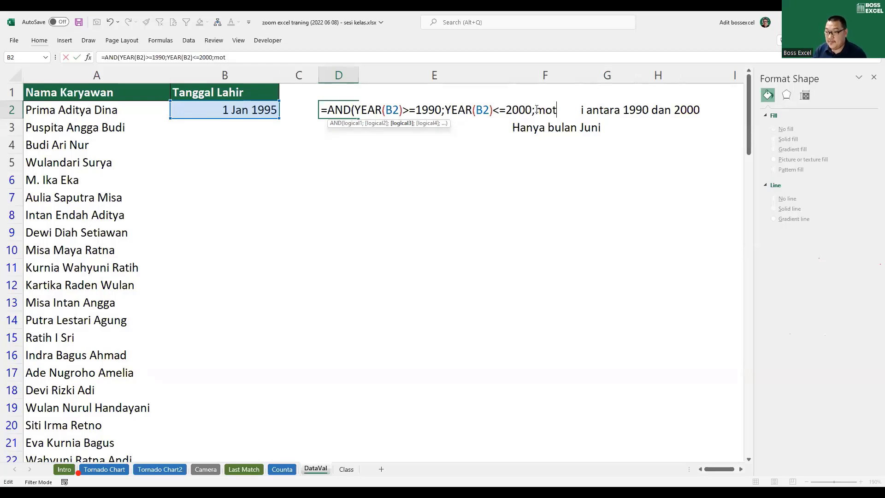
pyautogui.write('hn')
pyautogui.press('Tab')
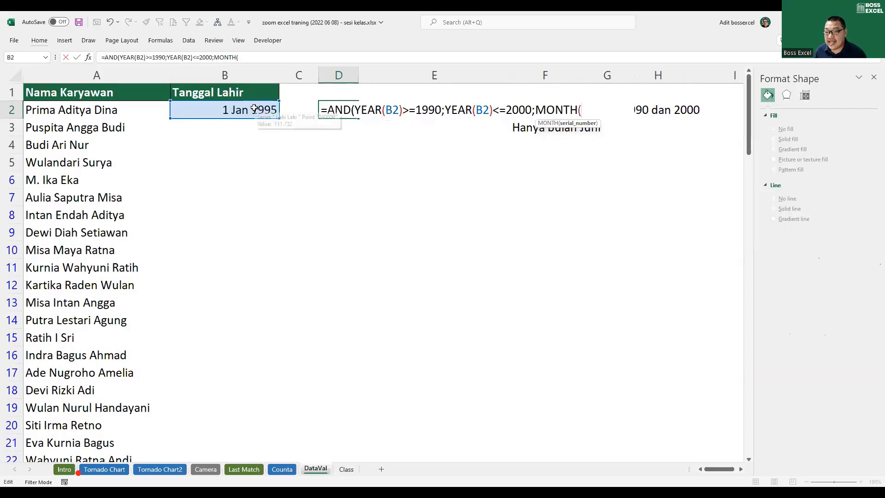
pyautogui.click(254, 109)
pyautogui.write(')')
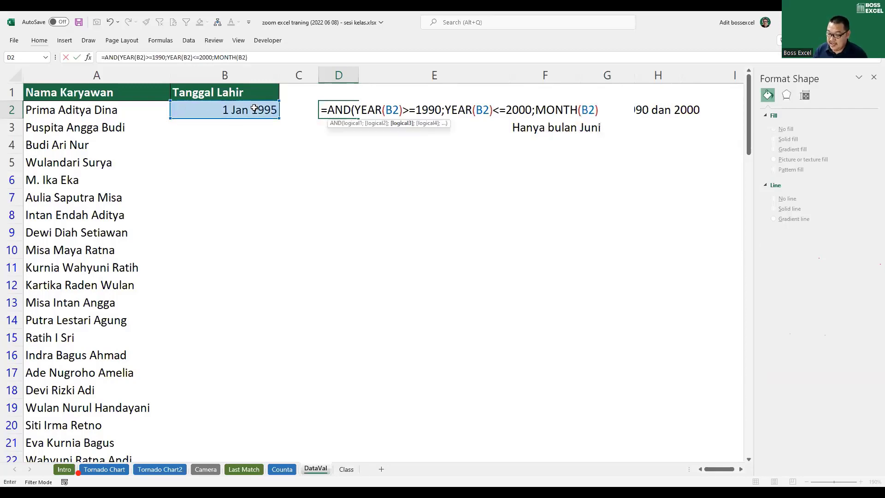
pyautogui.write('=6')
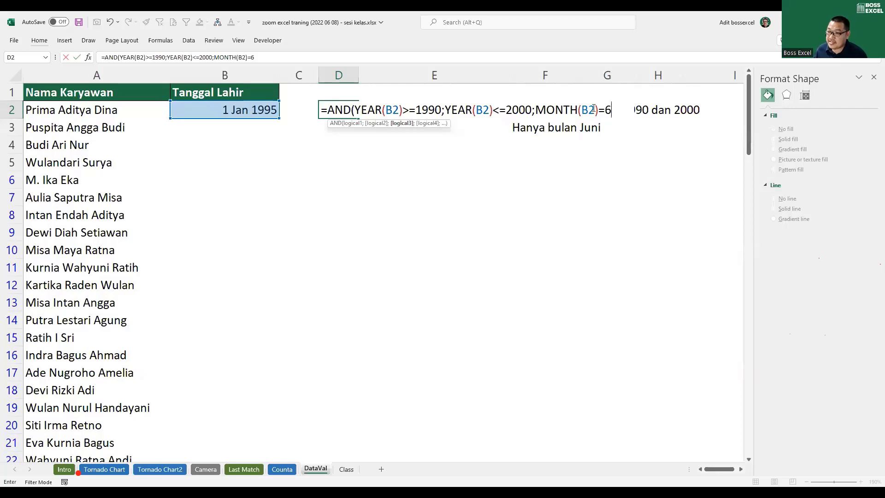
# Evaluate the MONTH(B2) part of the D2 formula in place, and restore the original expression.
pyautogui.moveTo(598, 111); pyautogui.dragTo(538, 111)
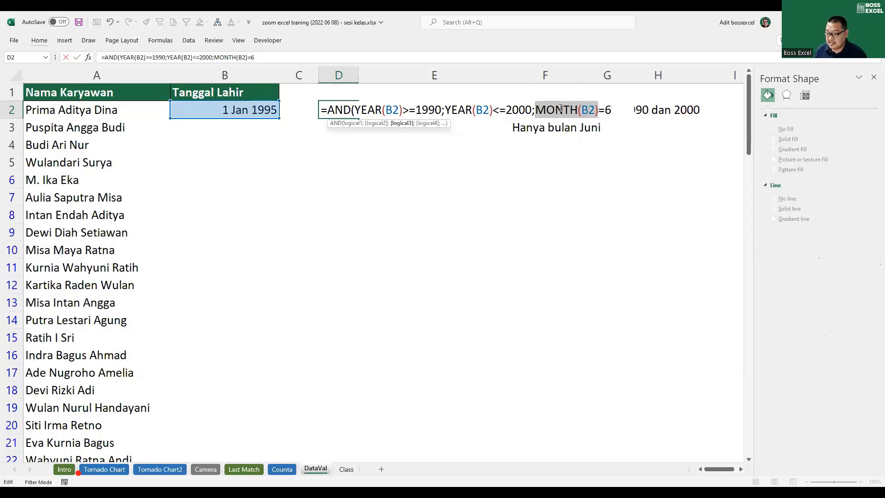
pyautogui.write('1')
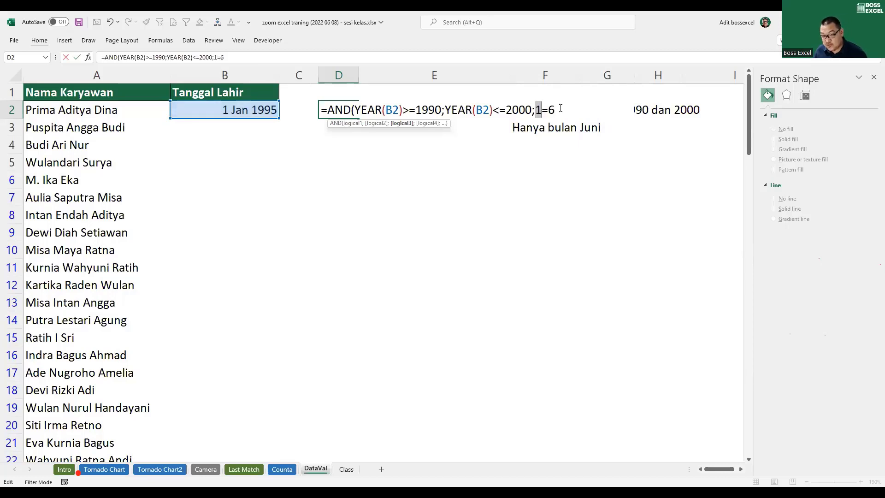
pyautogui.hotkey('ctrl', 'z')
# Close the AND formula in D2 with a parenthesis and commit it to the cell.
pyautogui.press('End')
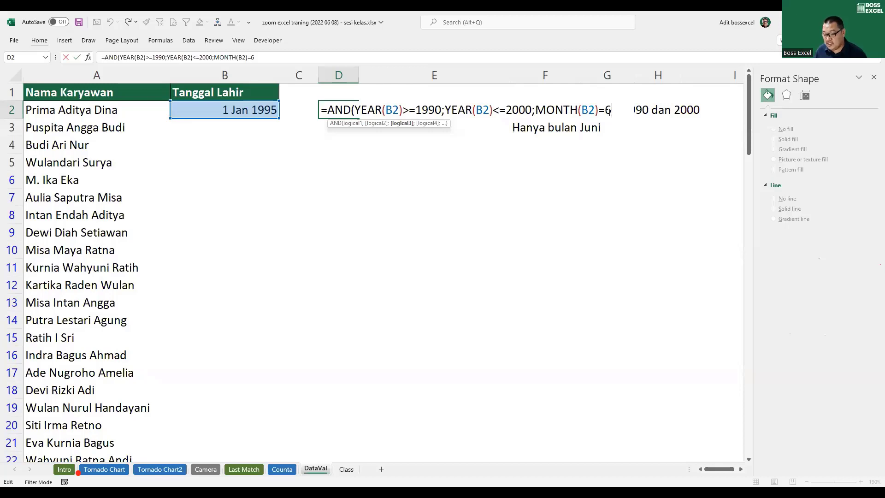
pyautogui.write(')')
pyautogui.press('Return')
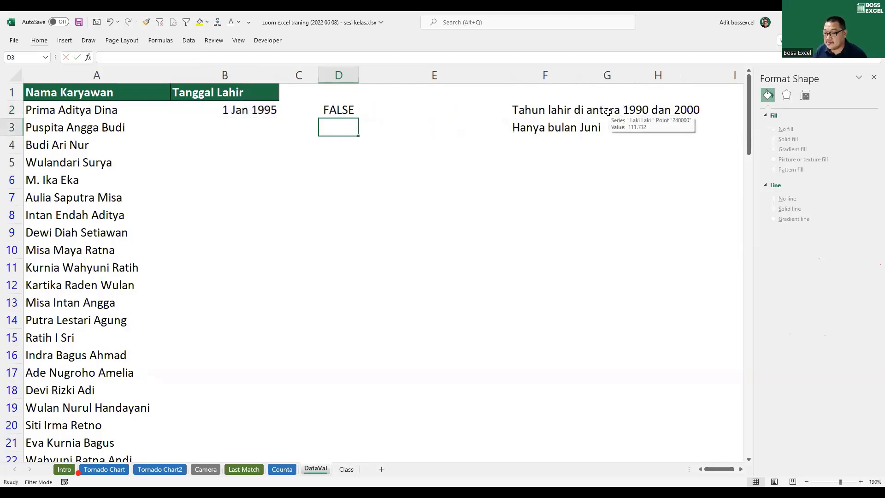
# Copy the full text of the AND formula from cell D2, leaving the cell unchanged.
pyautogui.press('Up')
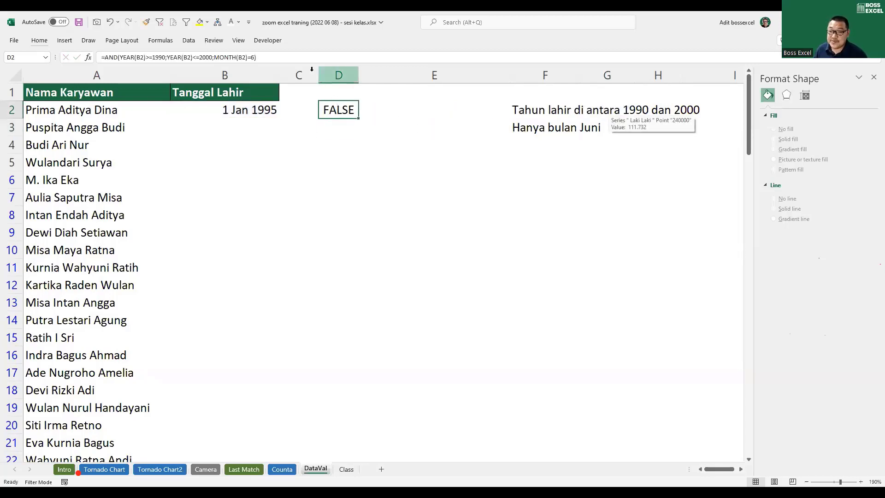
pyautogui.moveTo(275, 59); pyautogui.dragTo(90, 57)
pyautogui.hotkey('ctrl', 'c')
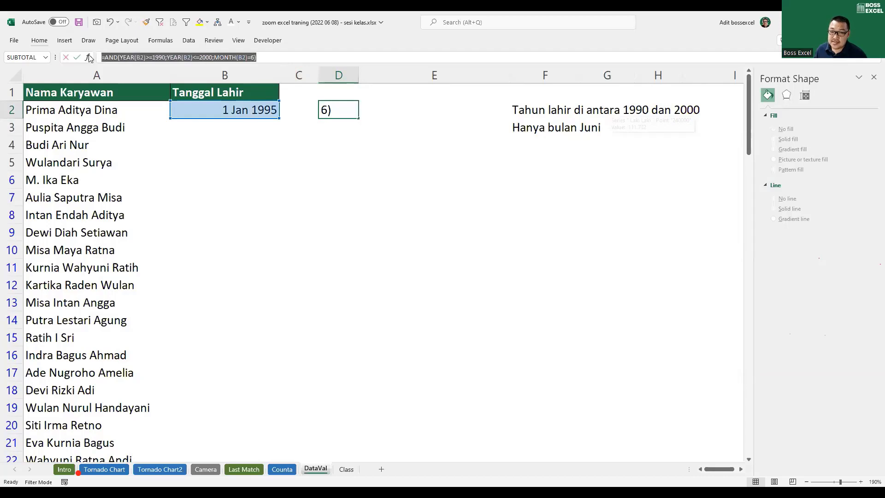
pyautogui.press('Escape')
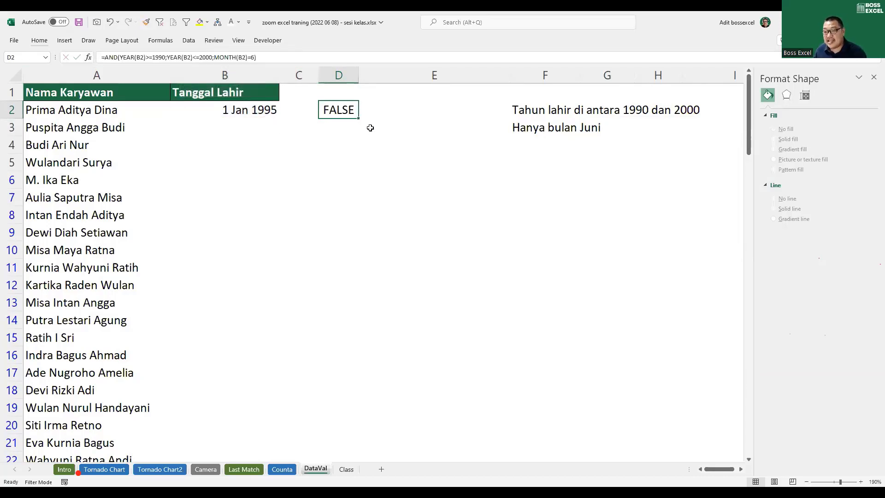
pyautogui.click(243, 73)
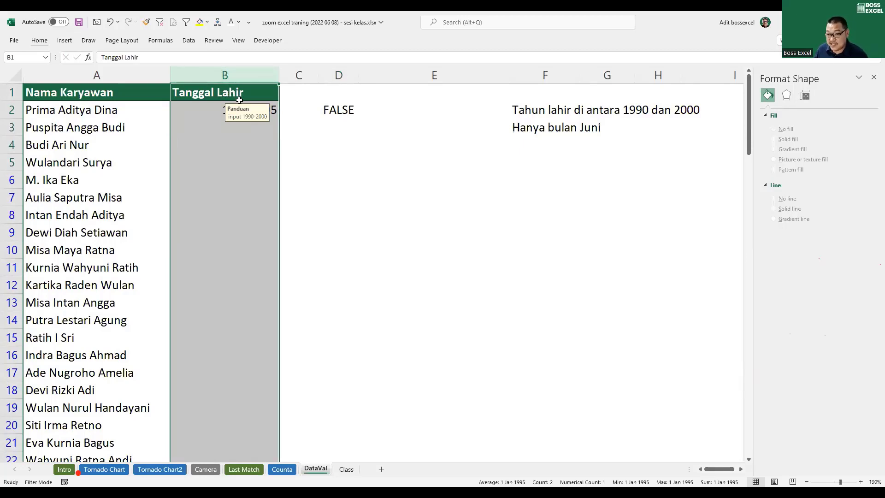
pyautogui.click(348, 127)
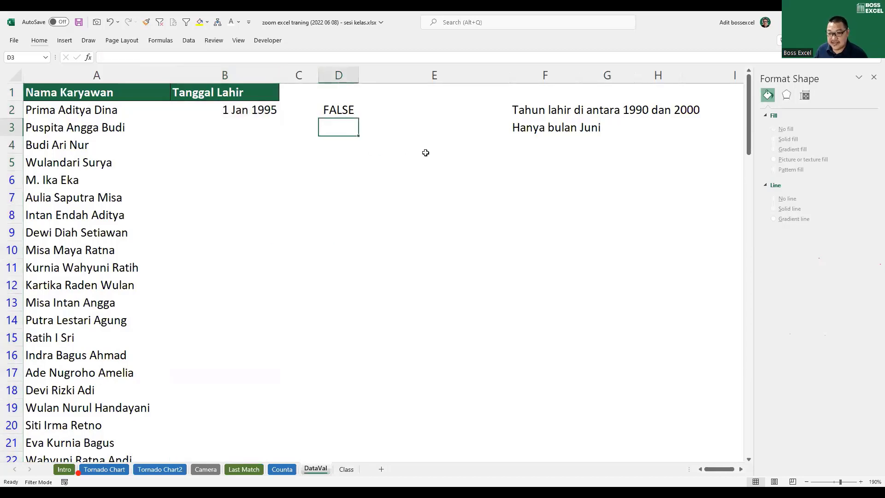
# Open data validation for the whole of column B with B2 as the active cell, and allow Custom criteria.
pyautogui.click(226, 109)
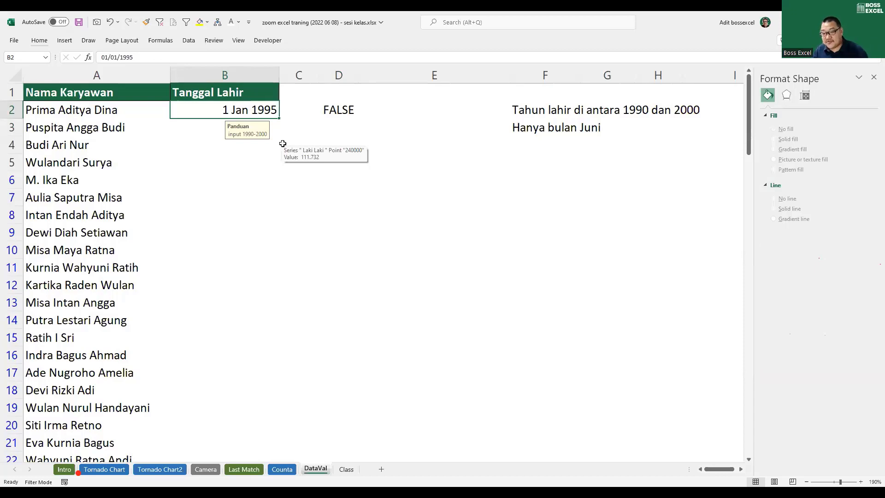
pyautogui.hotkey('ctrl', 'space')
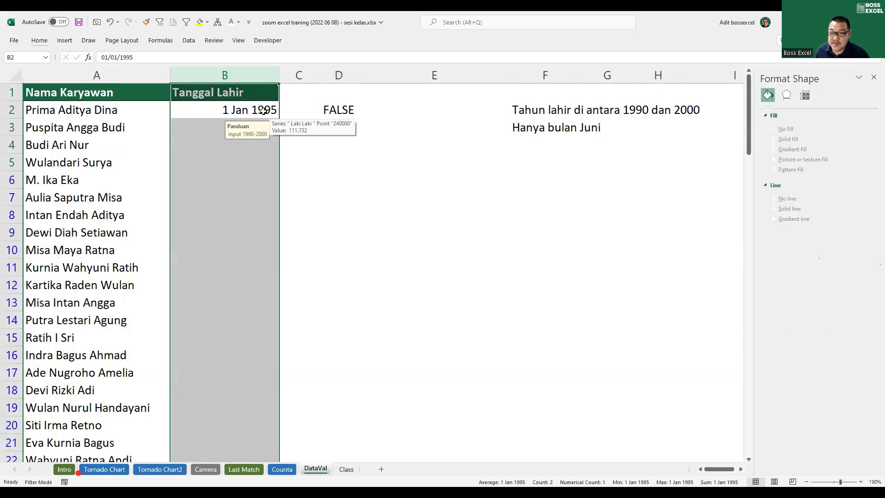
pyautogui.press('alt')
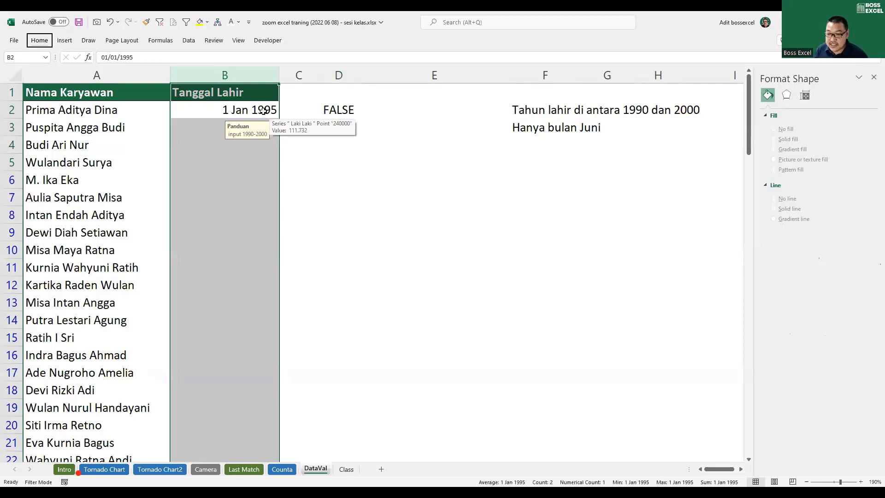
pyautogui.press('a')
pyautogui.press('v')
pyautogui.press('v')
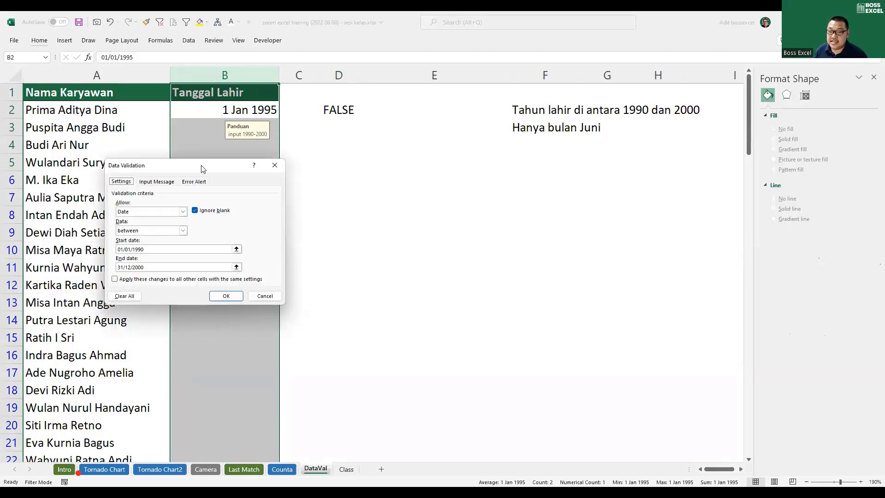
pyautogui.moveTo(201, 169); pyautogui.dragTo(392, 117)
pyautogui.click(369, 160)
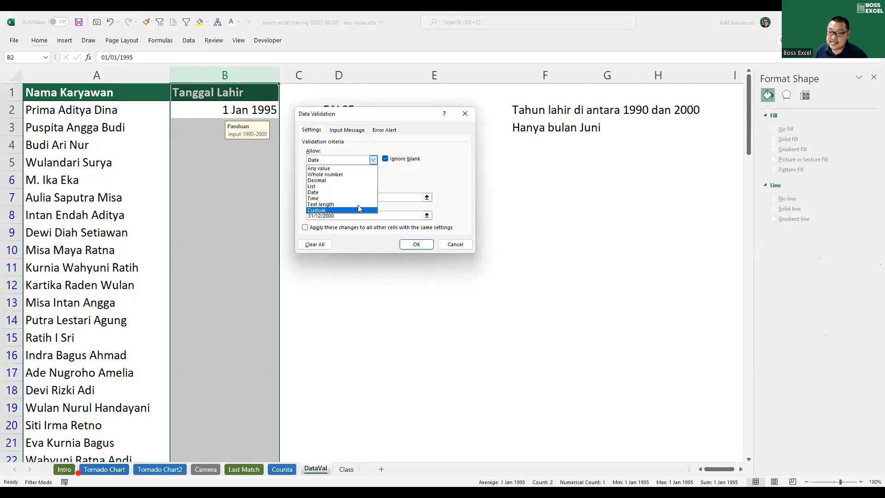
pyautogui.click(358, 210)
pyautogui.moveTo(346, 115); pyautogui.dragTo(426, 92)
# Replace the validation formula with the copied =AND(YEAR(B2)>=1990;YEAR(B2)<=2000;MONTH(B2)=6) and apply the rule to column B.
pyautogui.moveTo(418, 175); pyautogui.dragTo(380, 175)
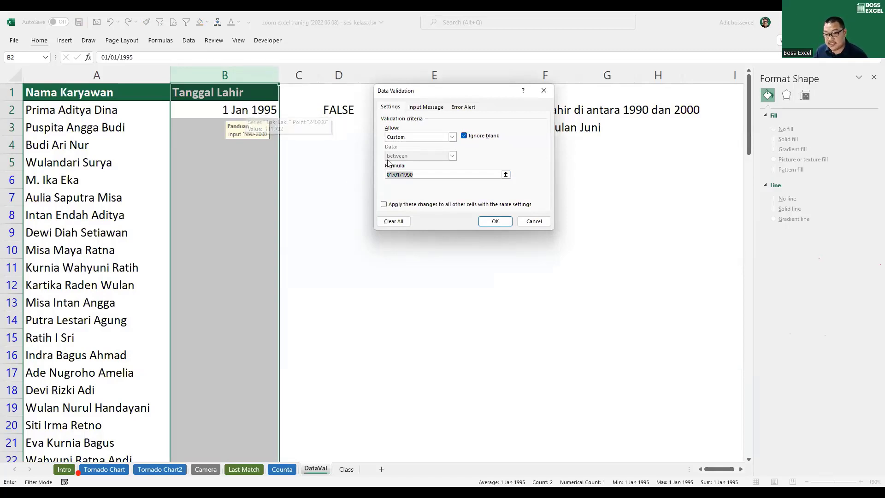
pyautogui.hotkey('ctrl', 'v')
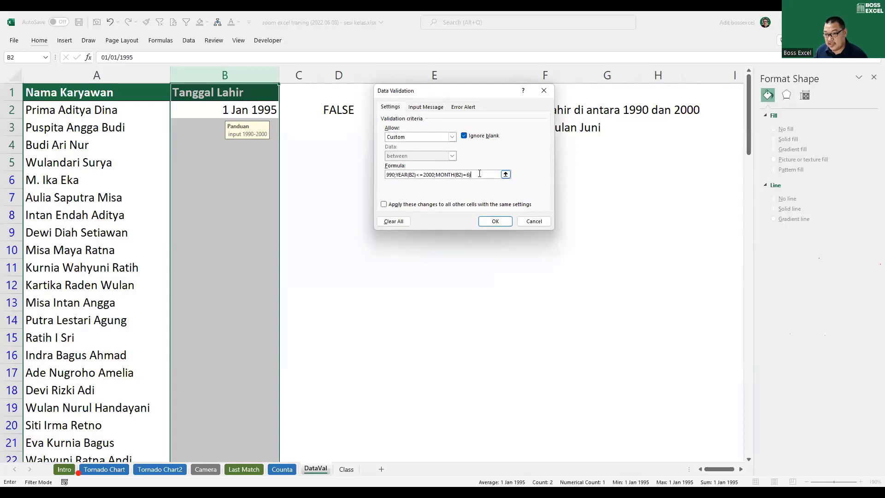
pyautogui.moveTo(479, 173); pyautogui.dragTo(367, 176)
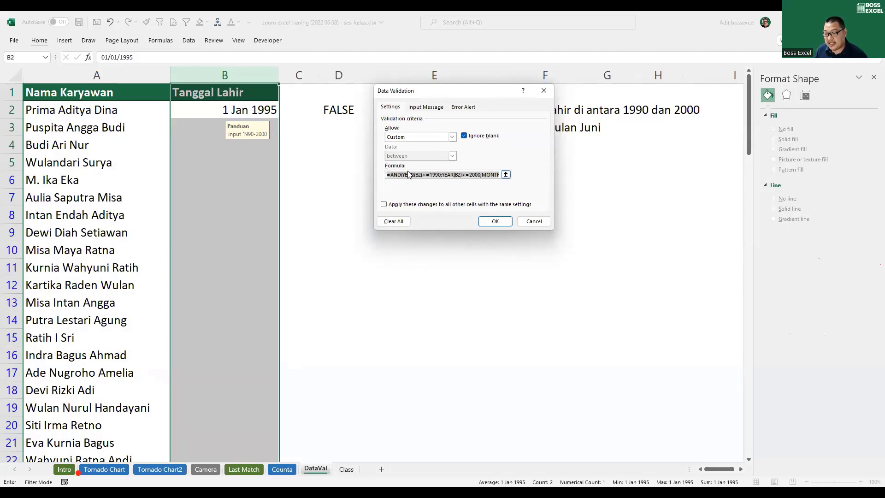
pyautogui.click(497, 222)
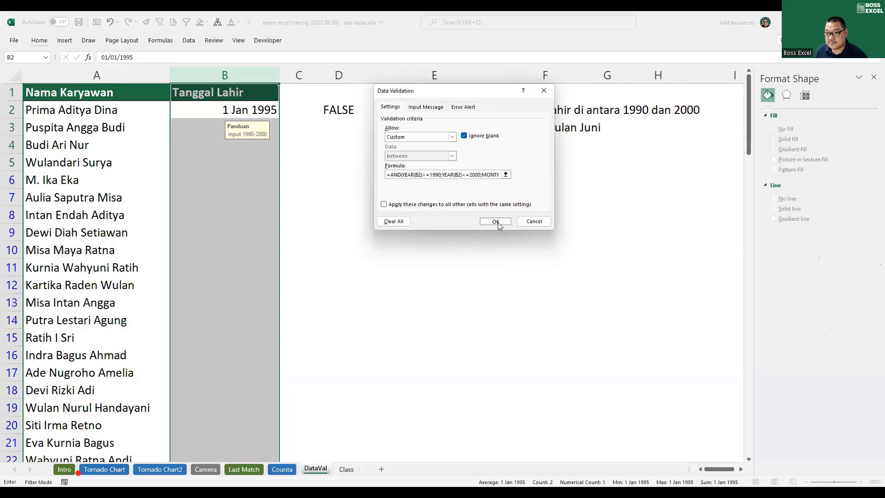
pyautogui.click(330, 166)
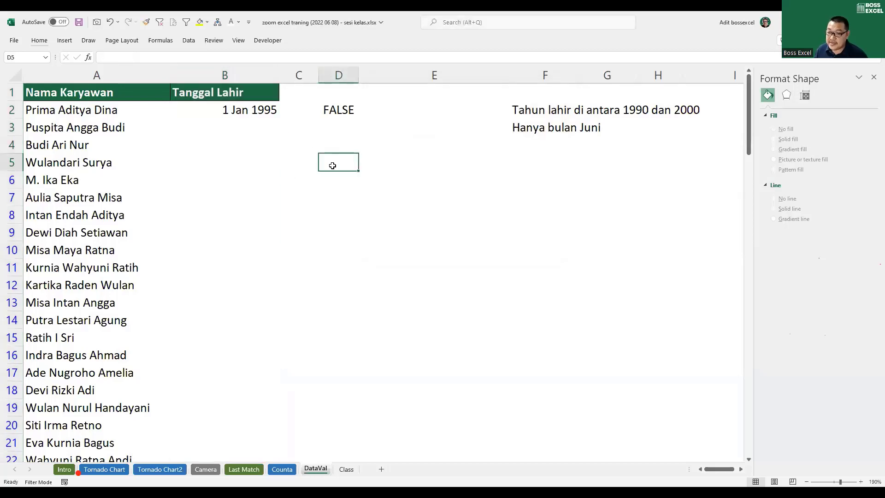
# Test the validation by entering a January birth date from the 1990–2000 range in B3, and choose to retry the entry.
pyautogui.click(265, 113)
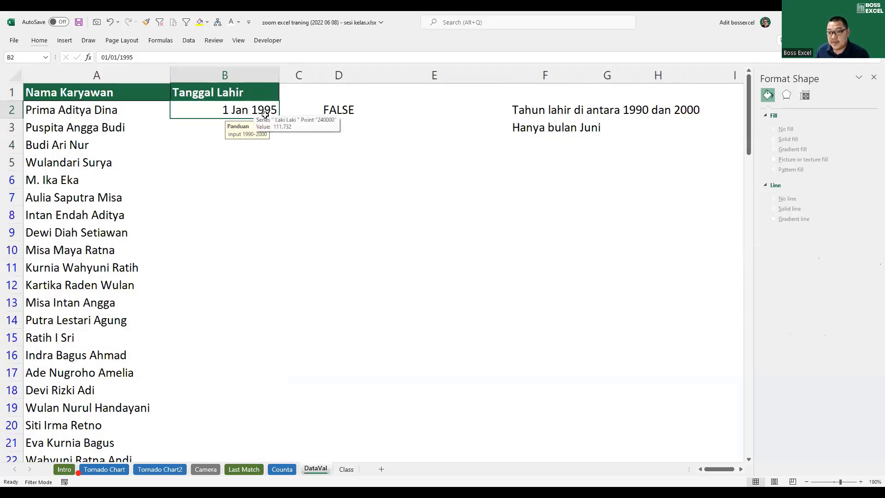
pyautogui.click(215, 132)
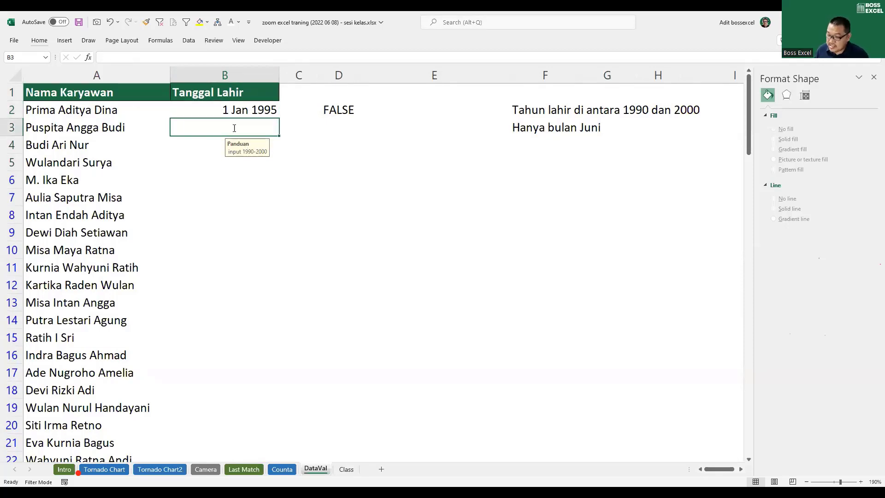
pyautogui.write('1/1/')
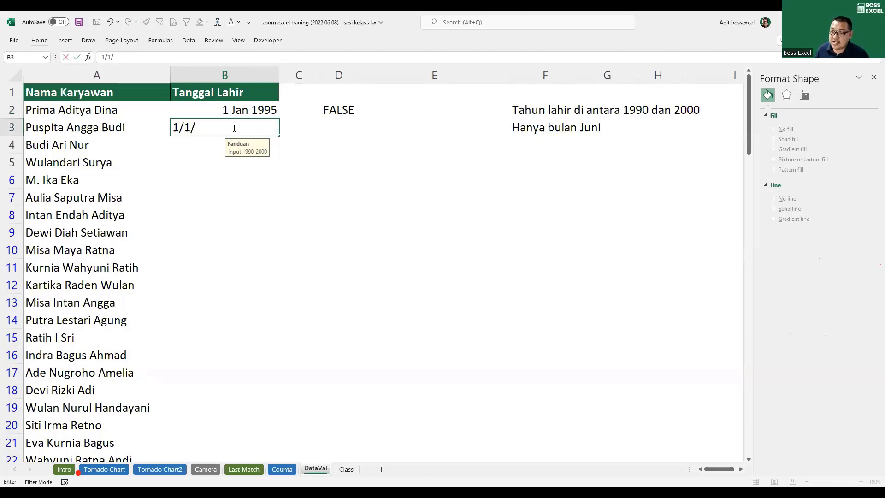
pyautogui.write('1997')
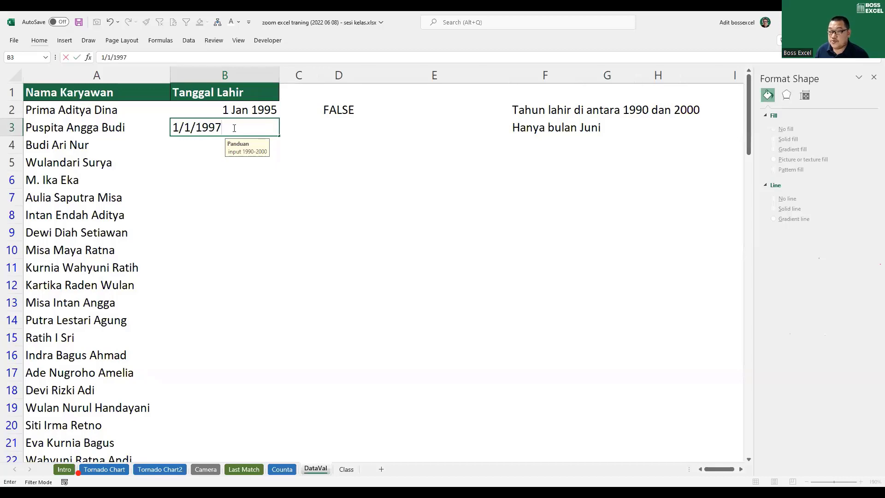
pyautogui.press('Return')
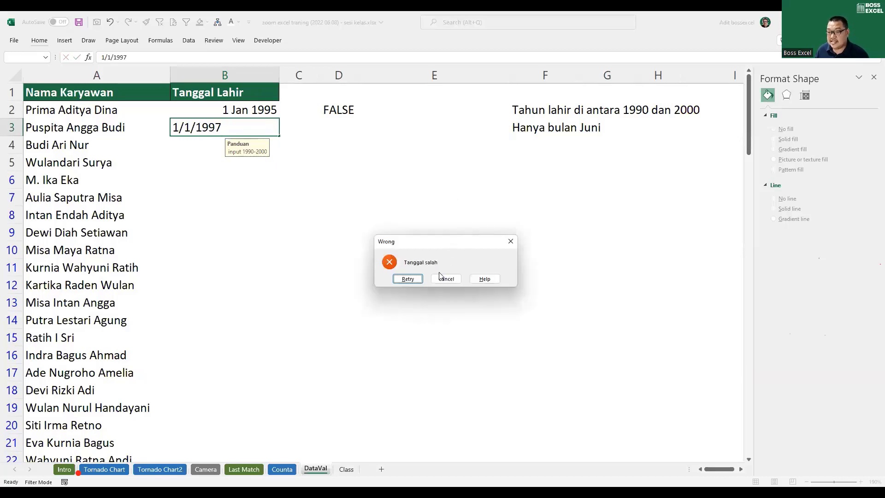
pyautogui.press('Return')
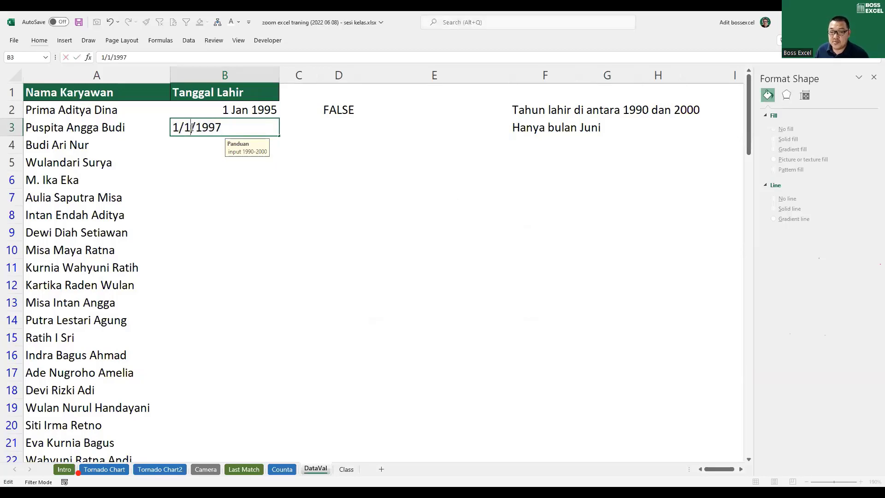
# Change the month of the birth date in B3 to 6 and commit the entry.
pyautogui.click(191, 128)
pyautogui.press('BackSpace')
pyautogui.write('6')
pyautogui.press('Return')
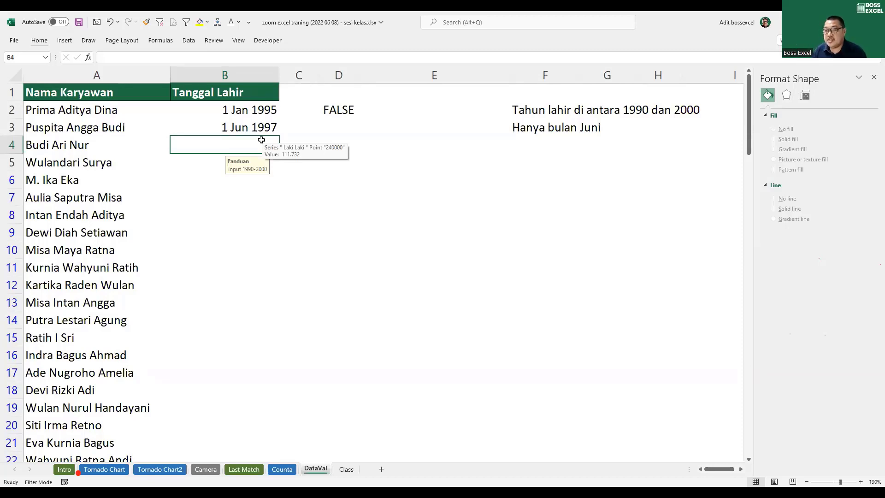
# Circle the invalid data on the DataVal sheet to check the existing column B entries against the validation rule.
pyautogui.click(265, 112)
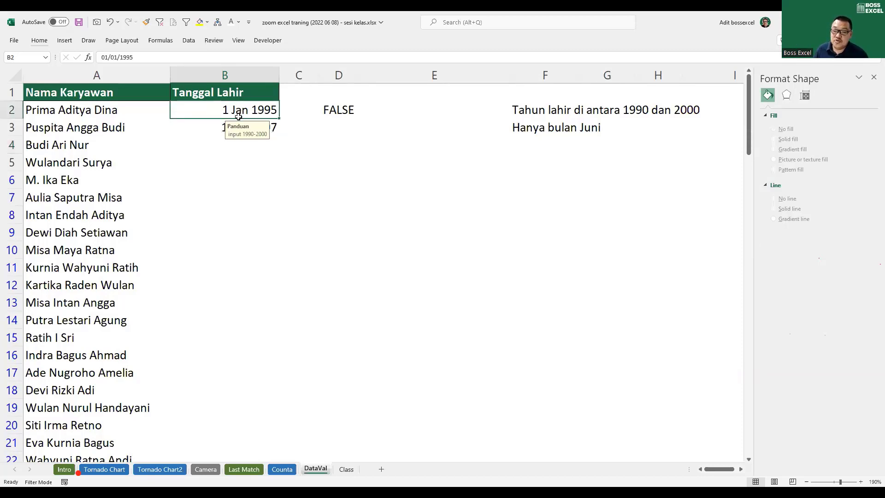
pyautogui.click(205, 131)
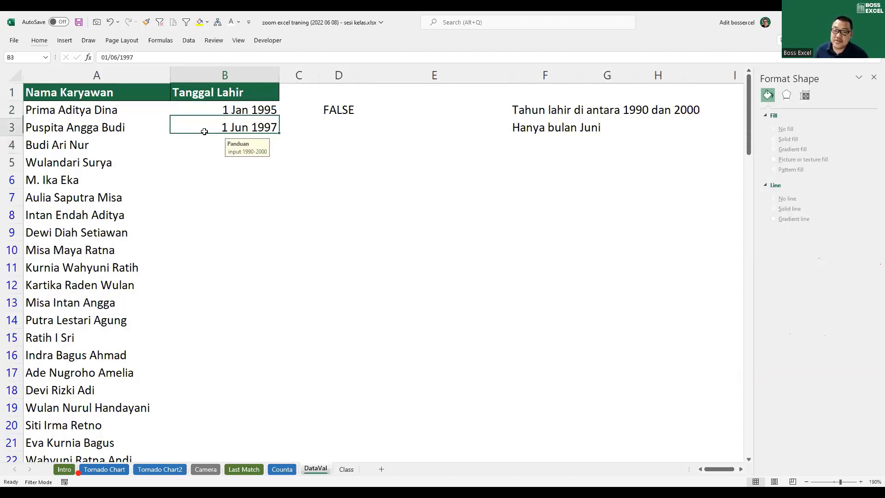
pyautogui.click(189, 39)
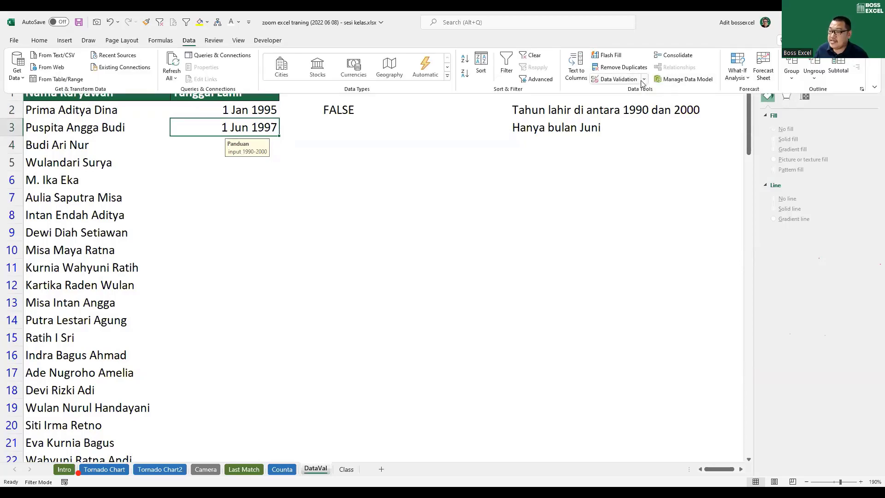
pyautogui.click(643, 80)
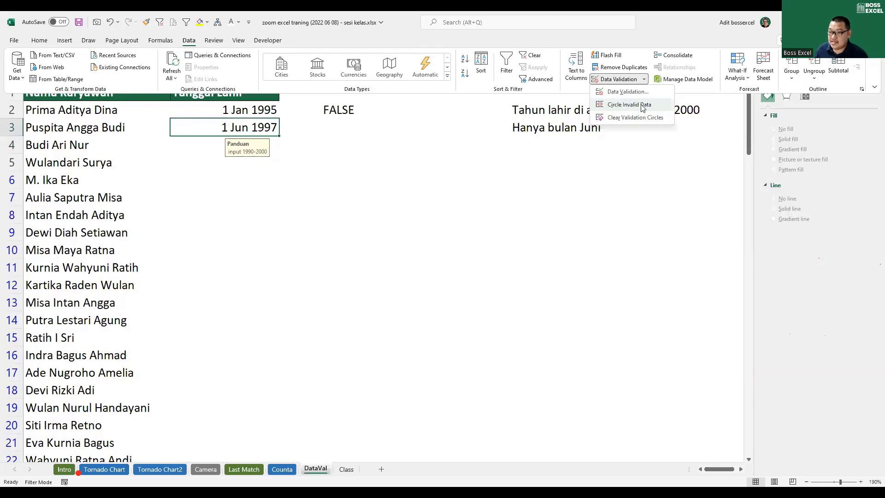
pyautogui.click(643, 105)
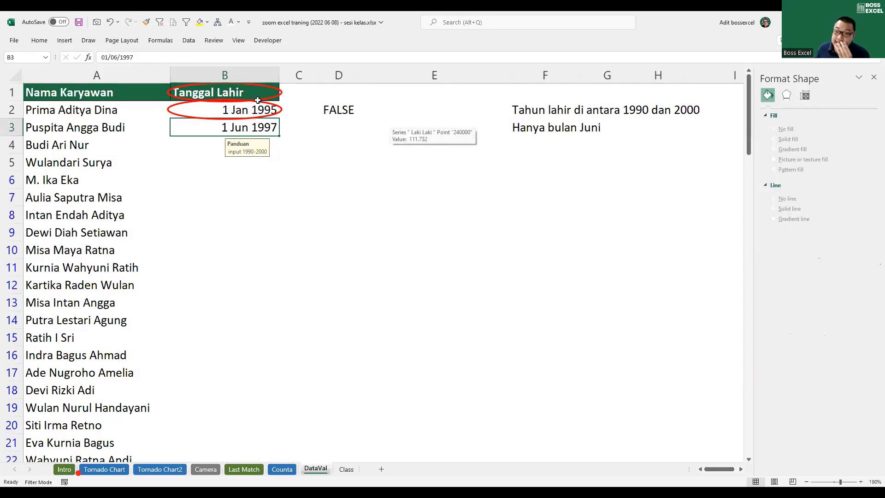
# Clear all data validation settings from the Tanggal Lahir header cell B1 only.
pyautogui.click(244, 92)
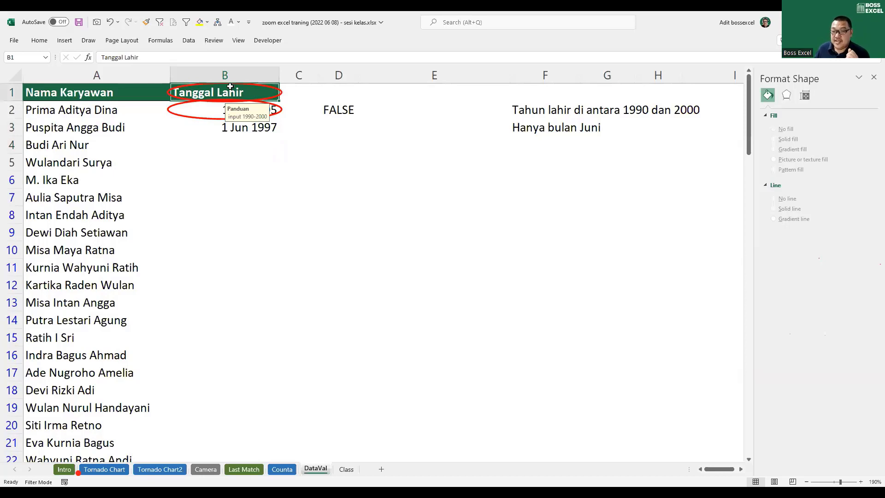
pyautogui.hotkey('ctrl', 'space')
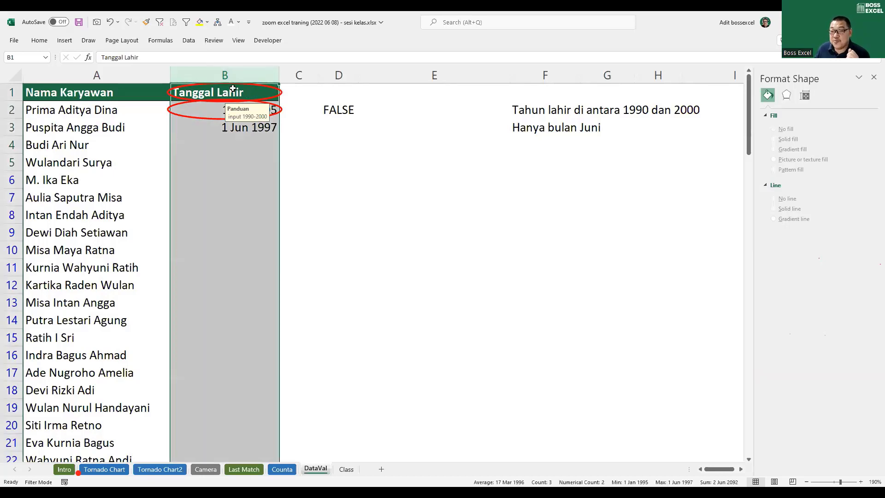
pyautogui.click(234, 90)
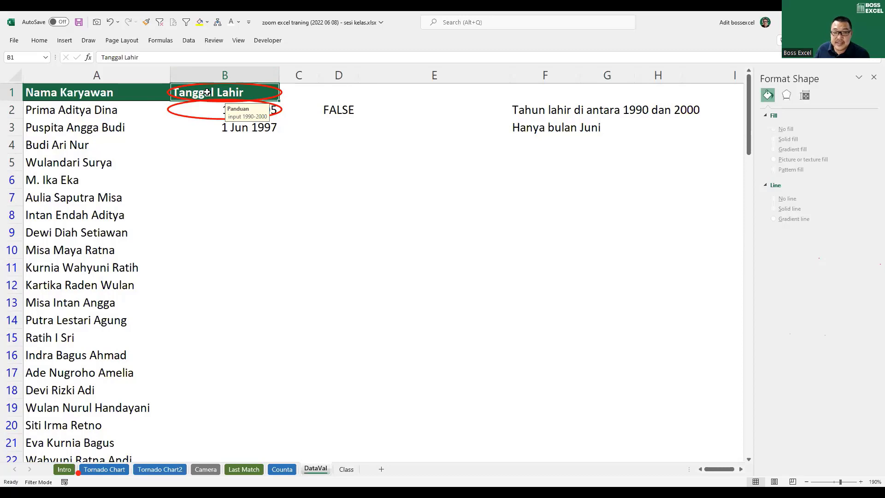
pyautogui.hotkey('alt', 'd')
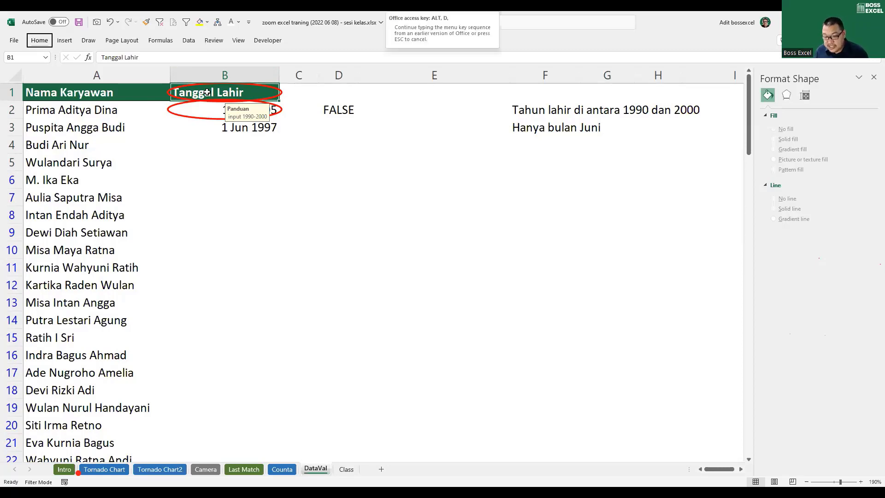
pyautogui.press('l')
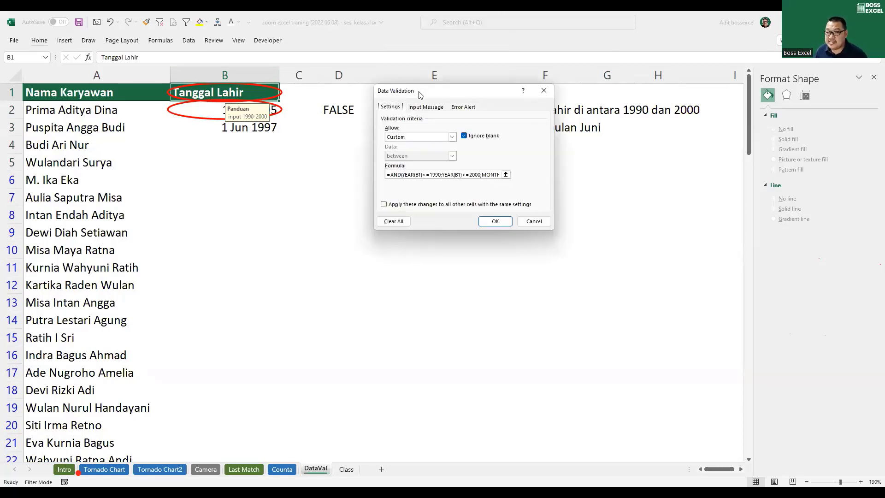
pyautogui.moveTo(421, 94); pyautogui.dragTo(352, 93)
pyautogui.click(326, 219)
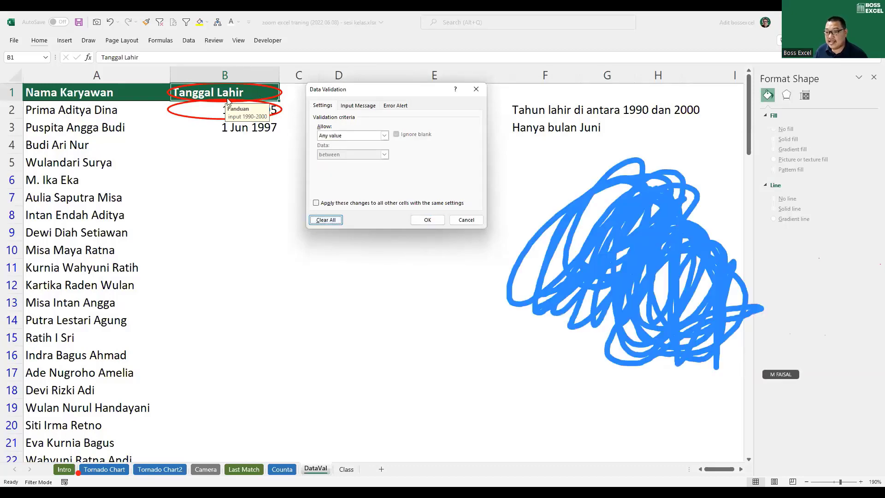
pyautogui.click(431, 221)
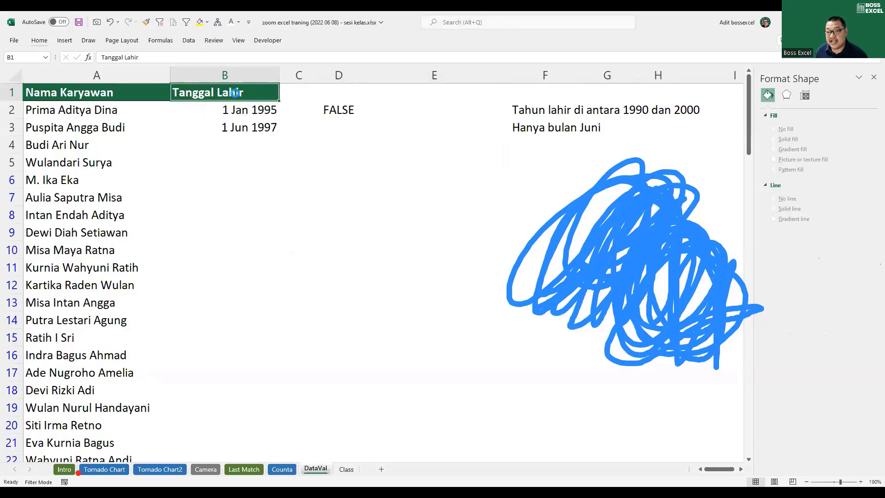
# Try to recommit the unchanged January birth date in B2 to test the rule, and cancel the entry.
pyautogui.moveTo(292, 117); pyautogui.dragTo(277, 109)
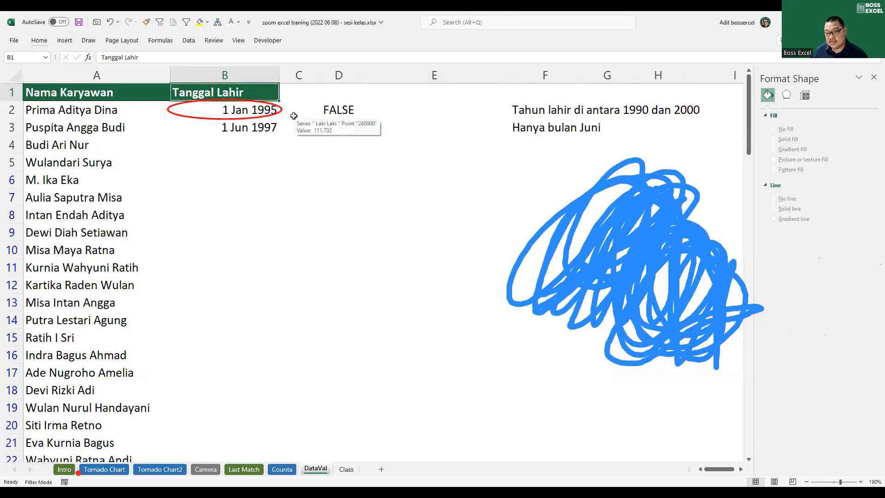
pyautogui.doubleClick(247, 112)
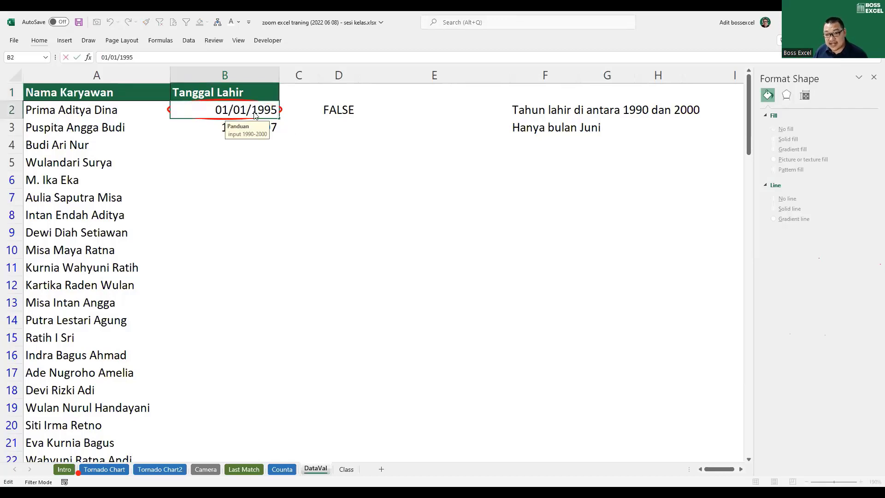
pyautogui.press('Return')
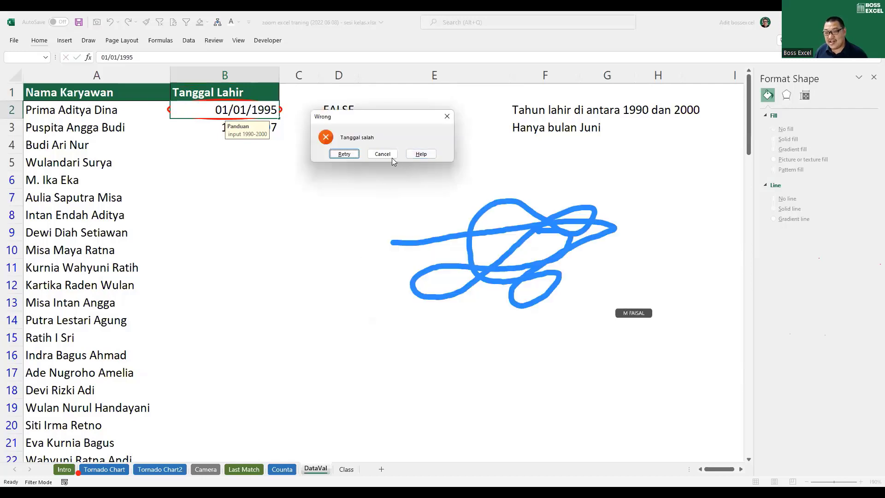
pyautogui.click(392, 157)
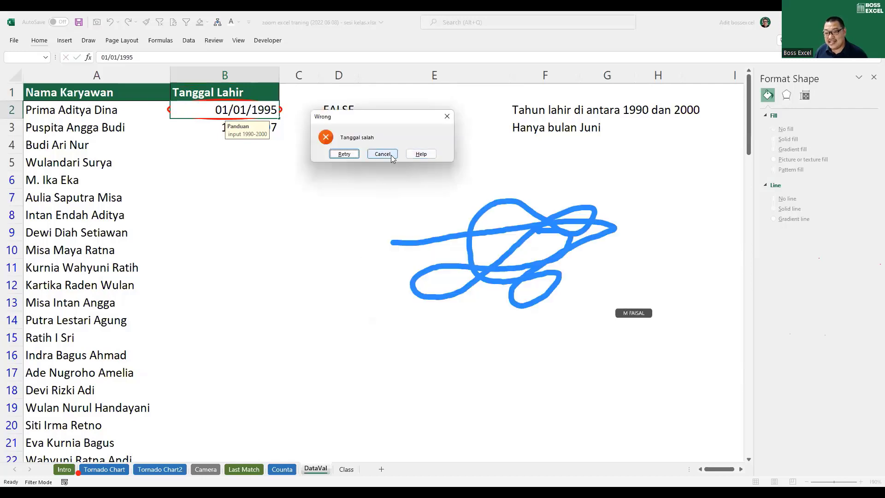
# Change the month of the birth date in B2 to 6 and commit the entry.
pyautogui.doubleClick(247, 111)
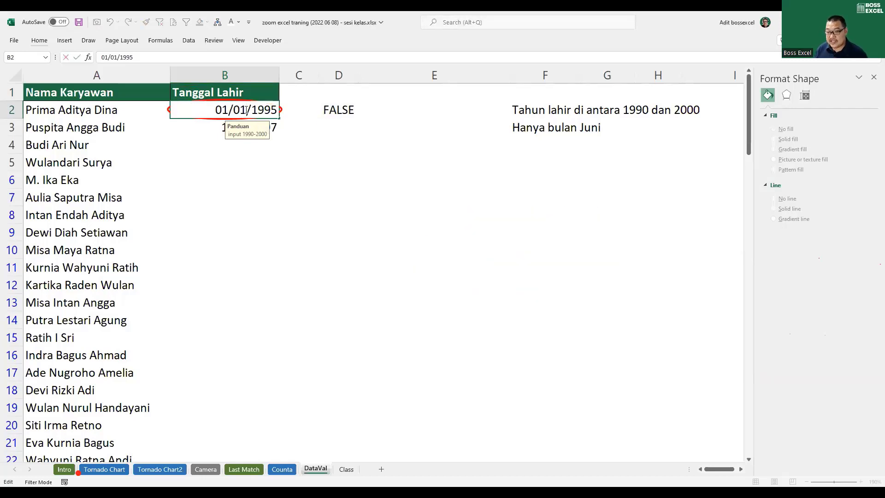
pyautogui.press('BackSpace')
pyautogui.write('6')
pyautogui.press('Return')
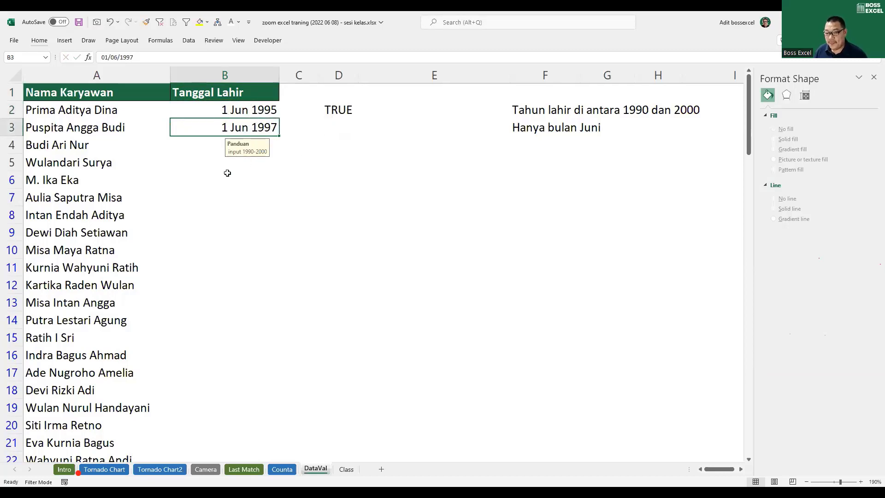
# Try entering an August birth date from the allowed year range in B4 to test the rule, and cancel the entry.
pyautogui.click(204, 148)
pyautogui.write('8')
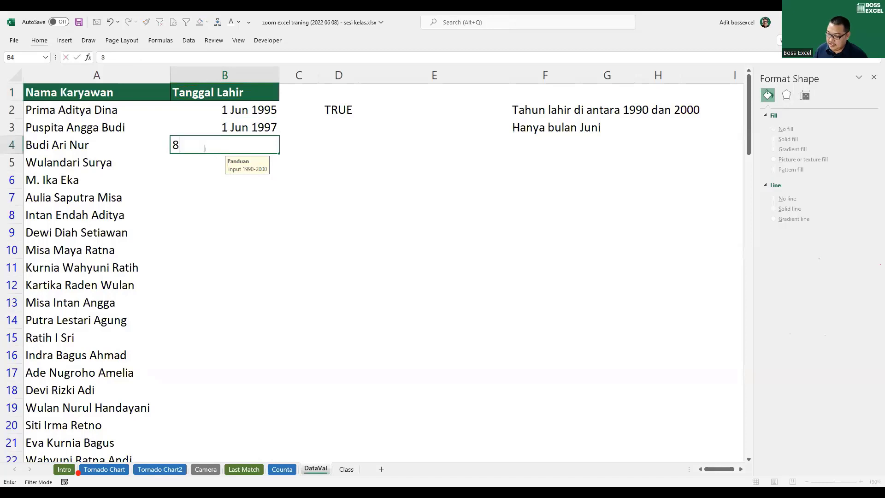
pyautogui.write('/8/2')
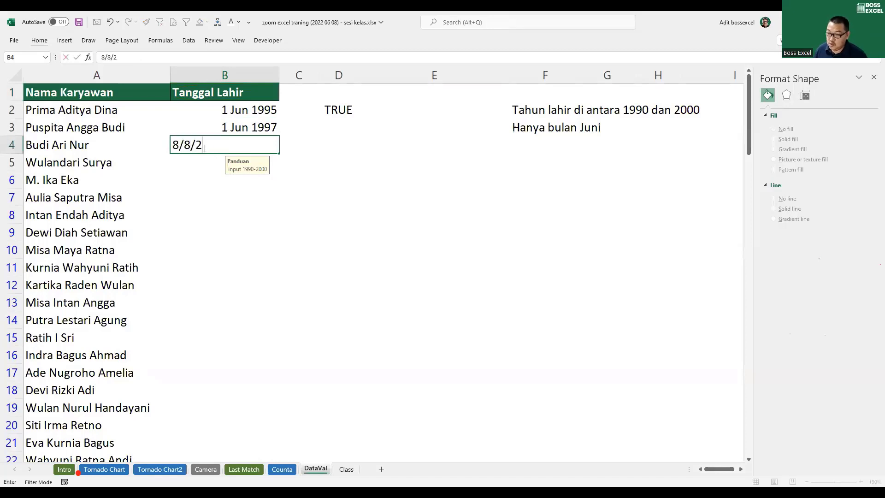
pyautogui.write('000')
pyautogui.press('Return')
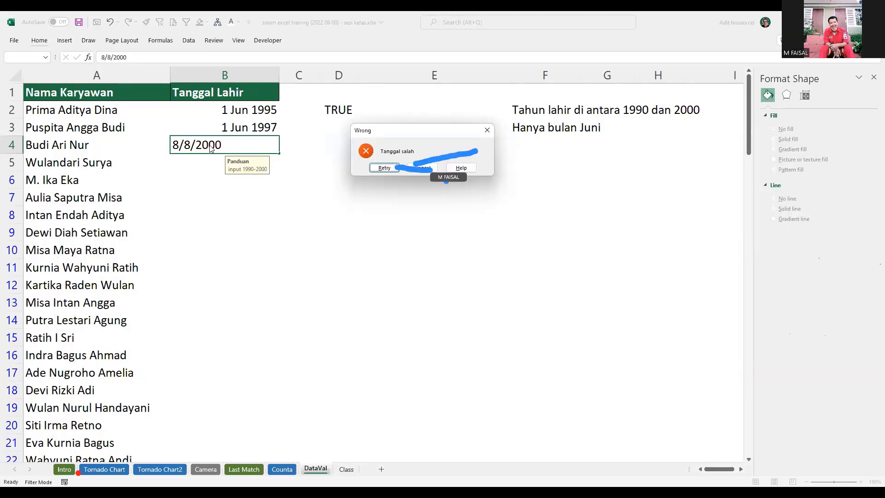
pyautogui.press('Escape')
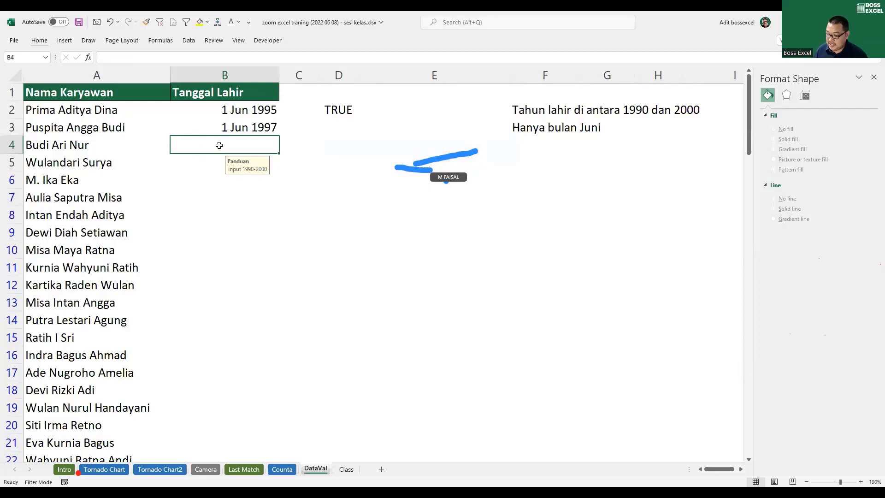
# Enter a June birth date from the allowed year range in B4.
pyautogui.write('8/6/2000')
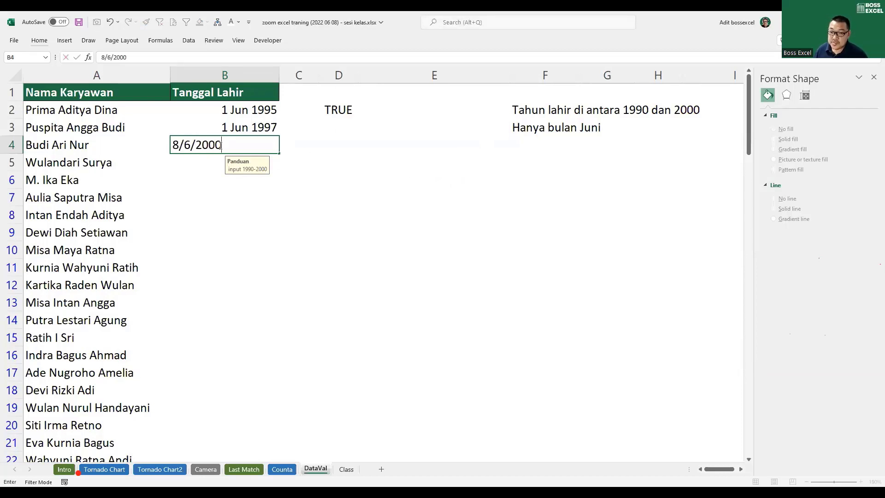
pyautogui.press('Return')
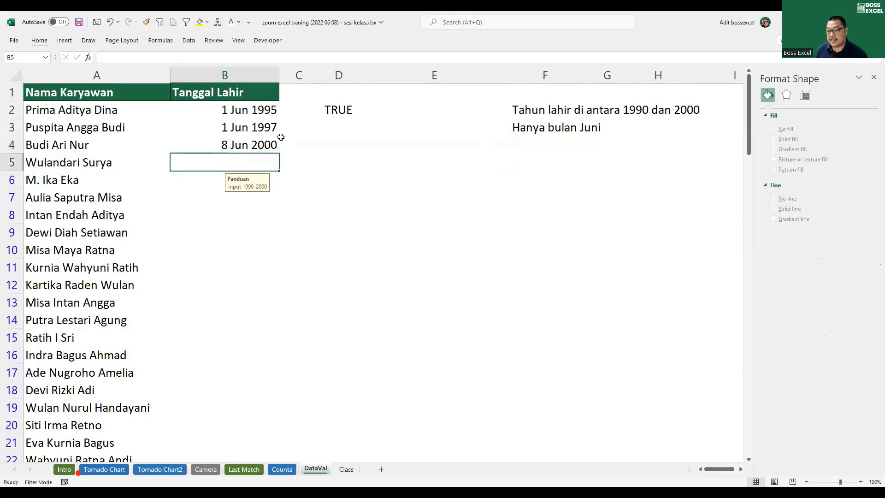